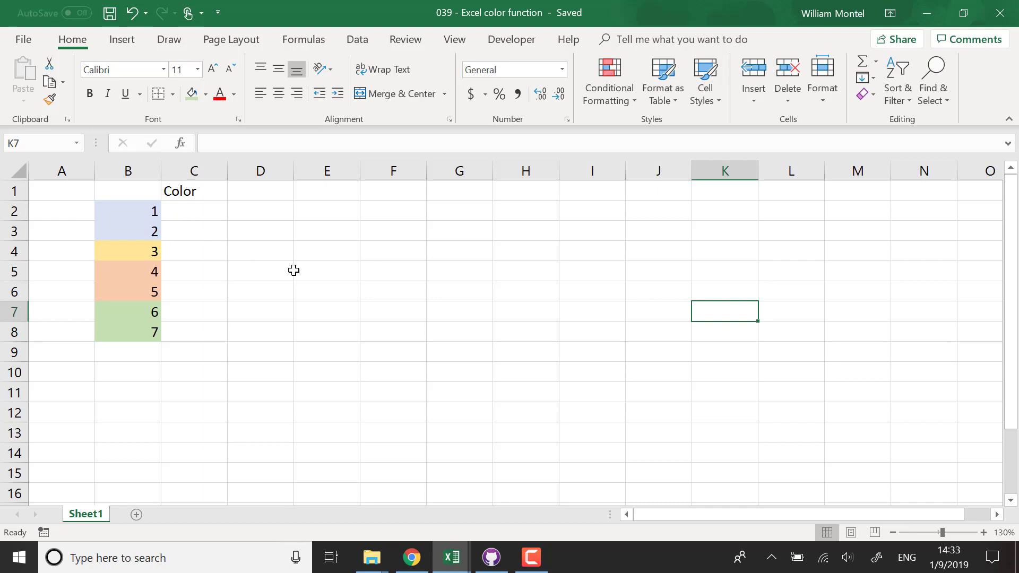
# - Center the numbers 1–7 in cells B2:B8
pyautogui.moveTo(148, 209); pyautogui.dragTo(151, 333)
pyautogui.click(279, 94)
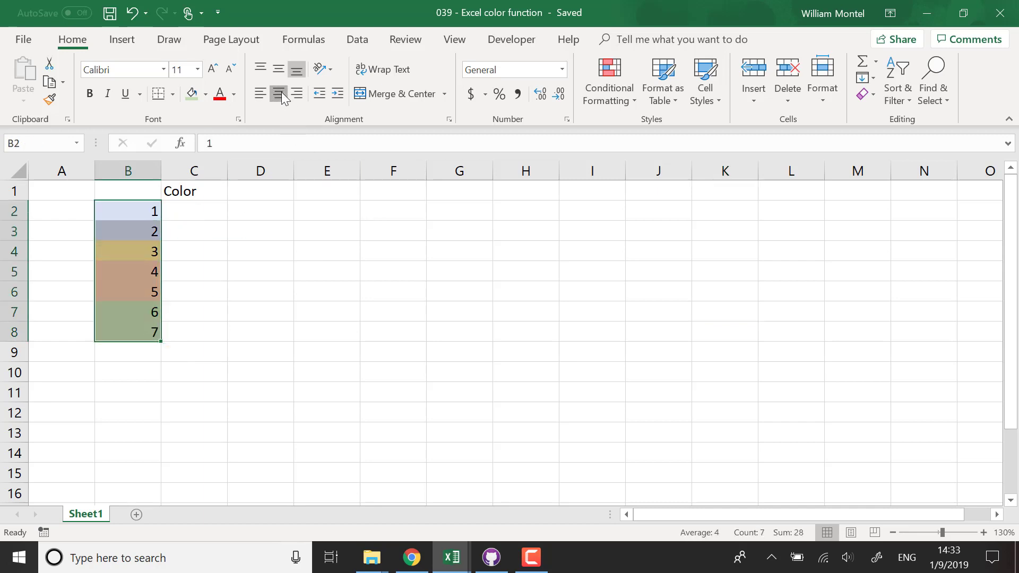
pyautogui.click(421, 307)
# - Center all of column C, including the Color heading, then check cells C2 and B2
pyautogui.click(200, 170)
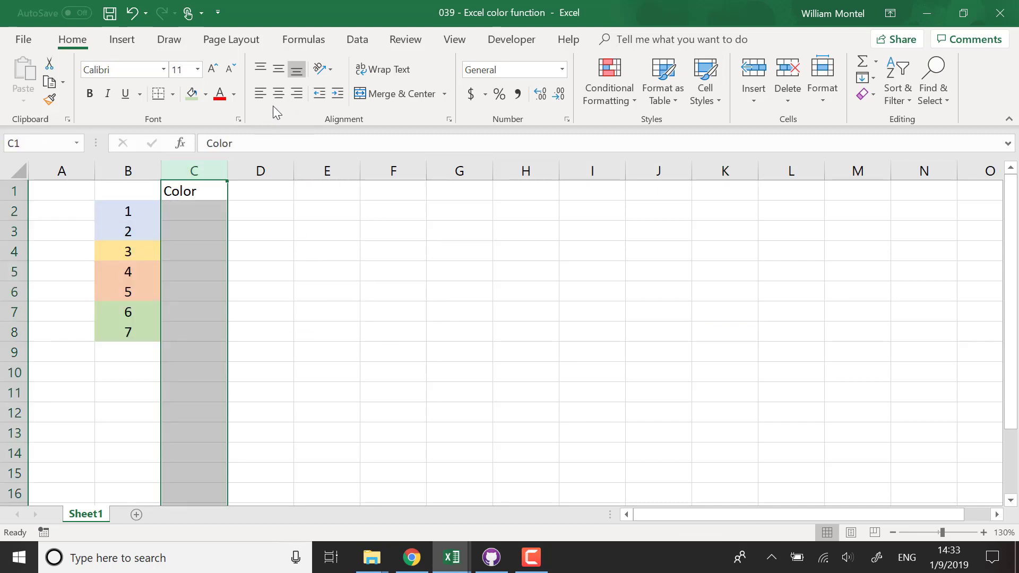
pyautogui.click(279, 93)
pyautogui.click(347, 219)
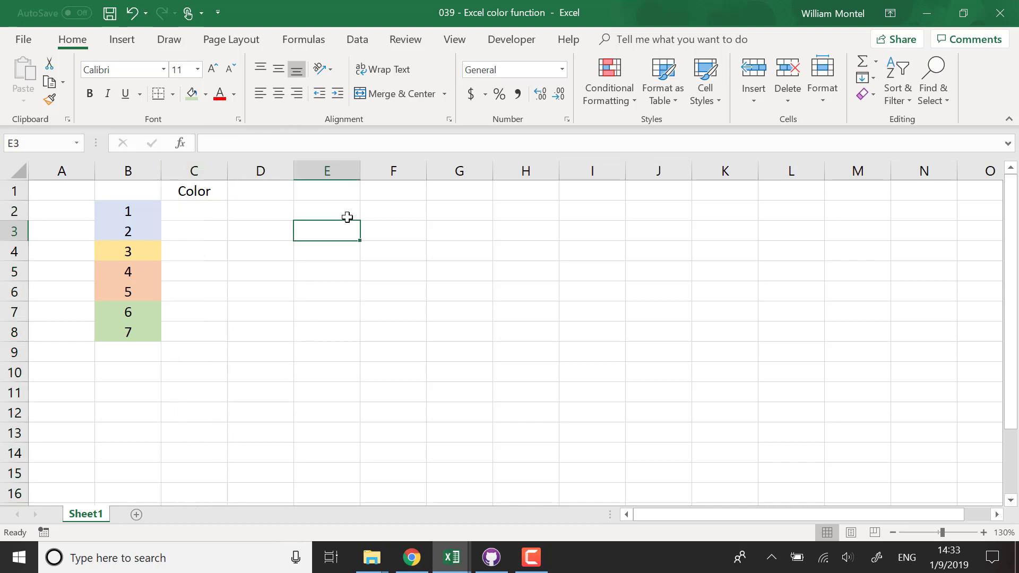
pyautogui.click(222, 212)
pyautogui.click(152, 206)
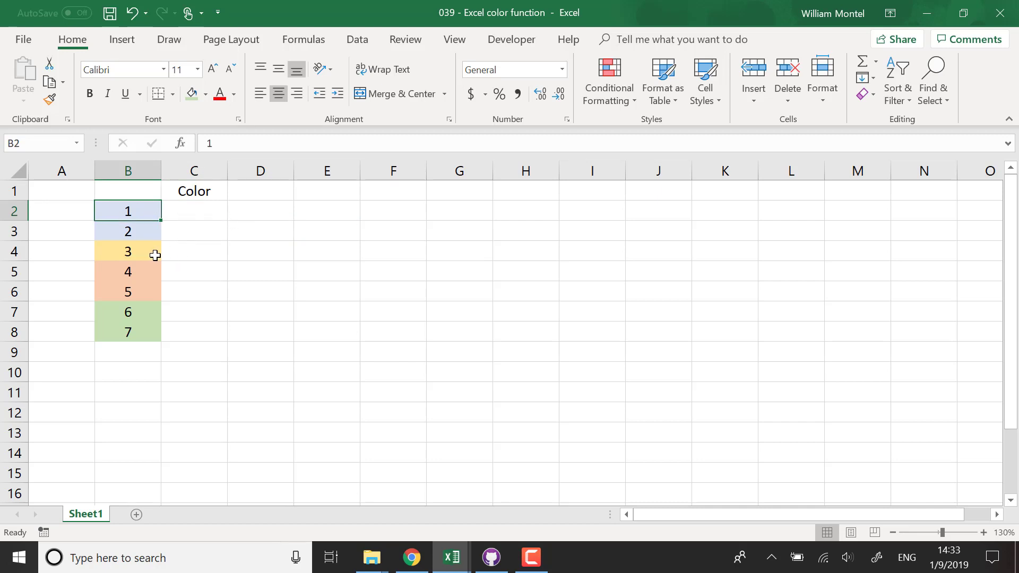
pyautogui.click(207, 214)
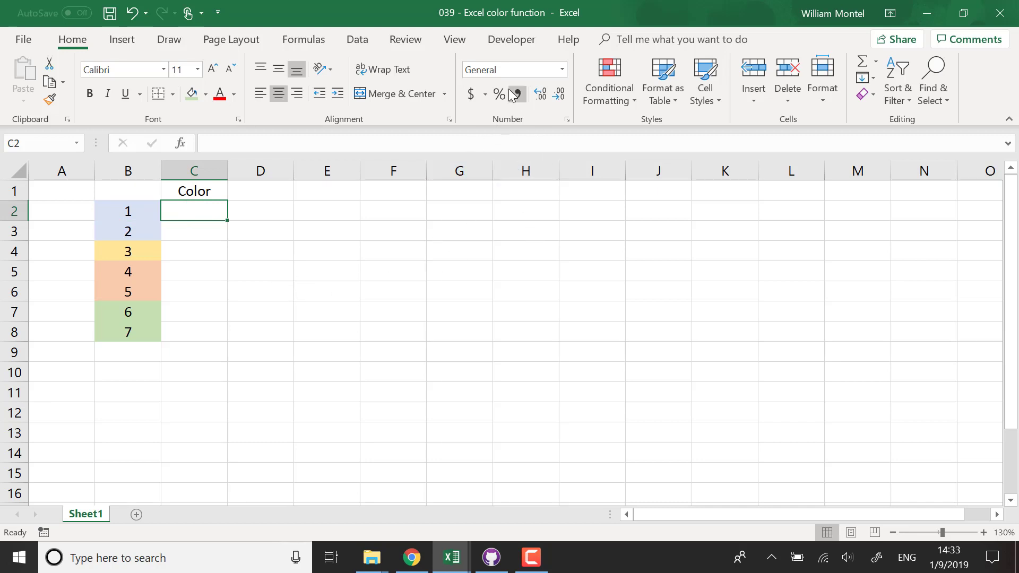
# - From the Developer tab, open the VBA editor and insert a new module into the project
pyautogui.click(504, 43)
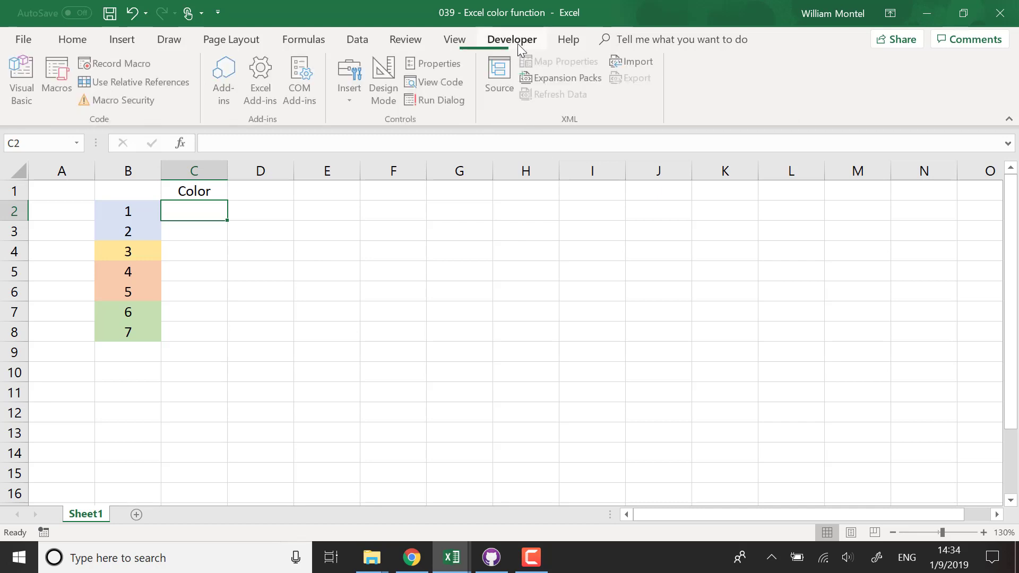
pyautogui.click(21, 99)
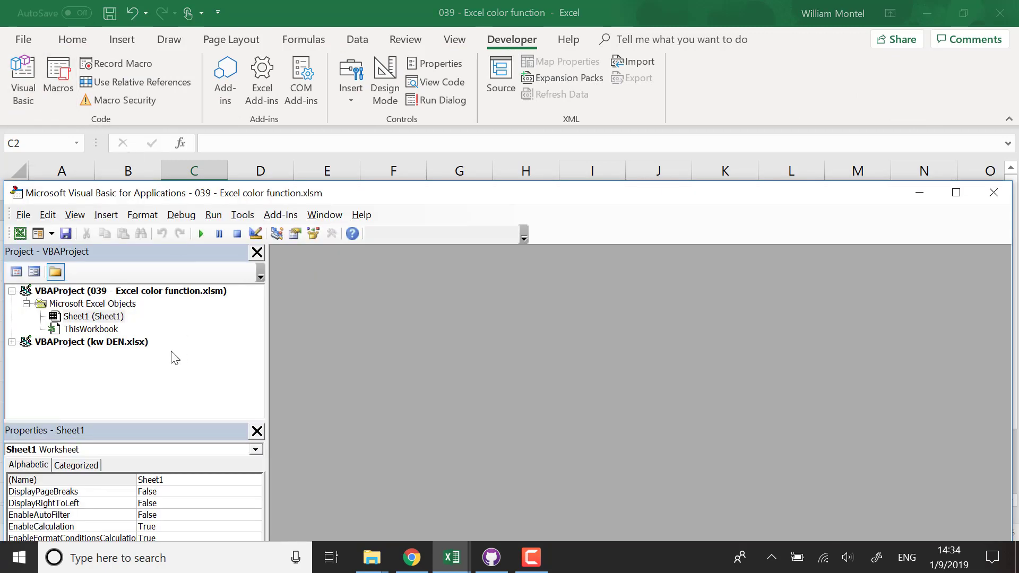
pyautogui.rightClick(127, 307)
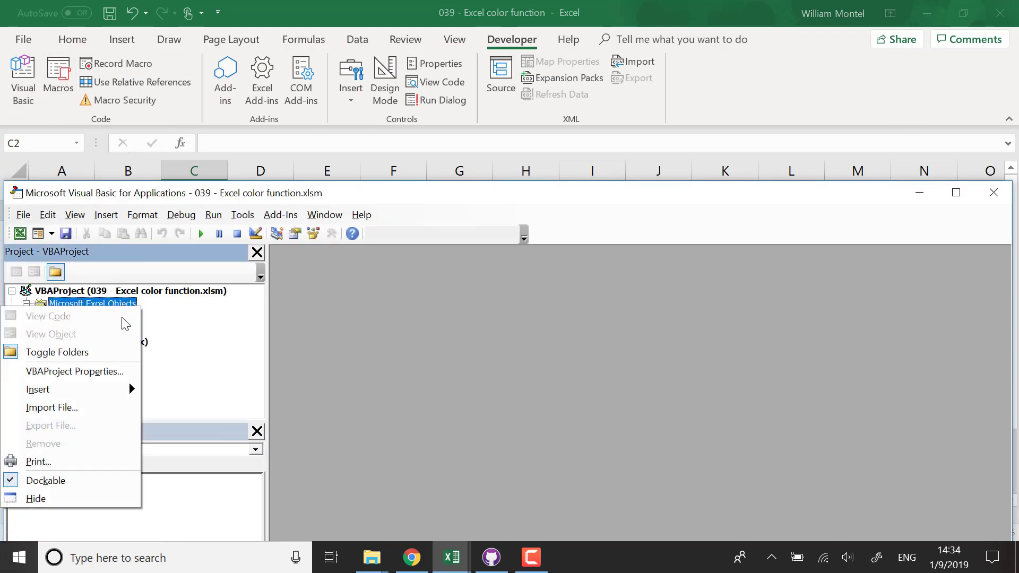
pyautogui.moveTo(101, 396)
pyautogui.click(180, 408)
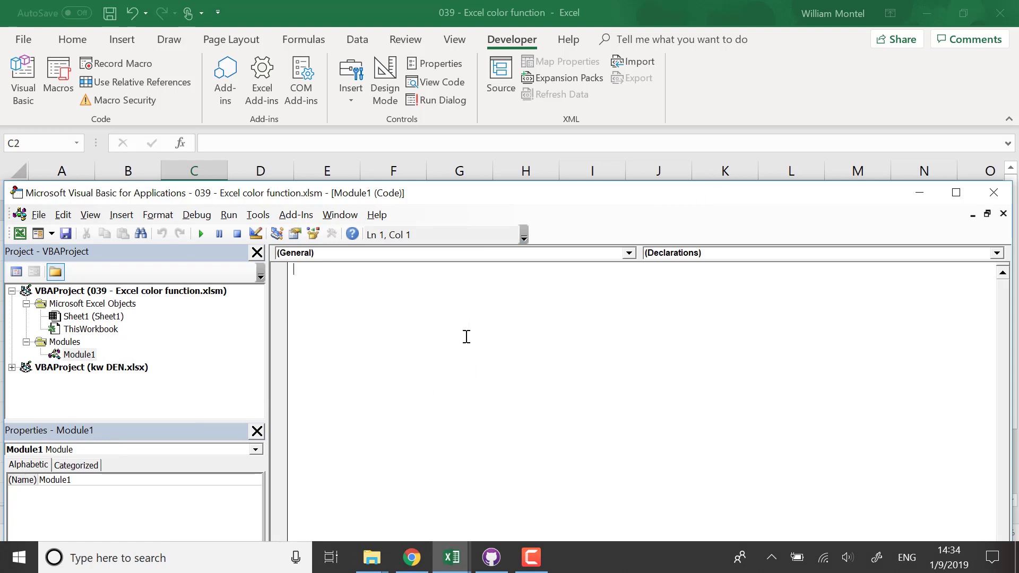
# - Type the declaration 'function color(cell as range)', fixing typos and dismissing the compile error
pyautogui.write('fucntio')
pyautogui.press('BackSpace')
pyautogui.press('BackSpace')
pyautogui.press('BackSpace')
pyautogui.write('nction color(e')
pyautogui.press('Return')
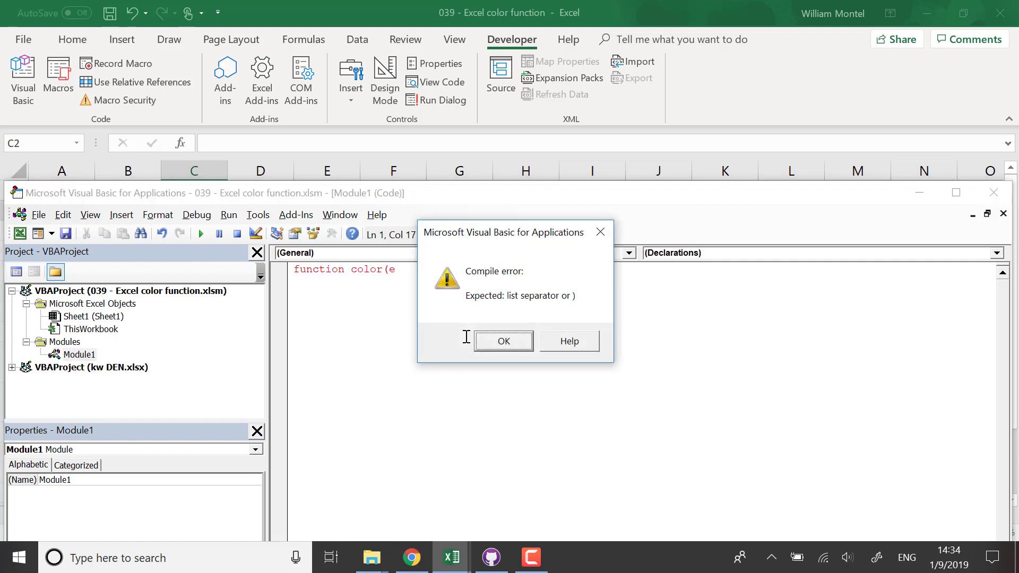
pyautogui.click(504, 346)
pyautogui.press('BackSpace')
pyautogui.write('cell as range')
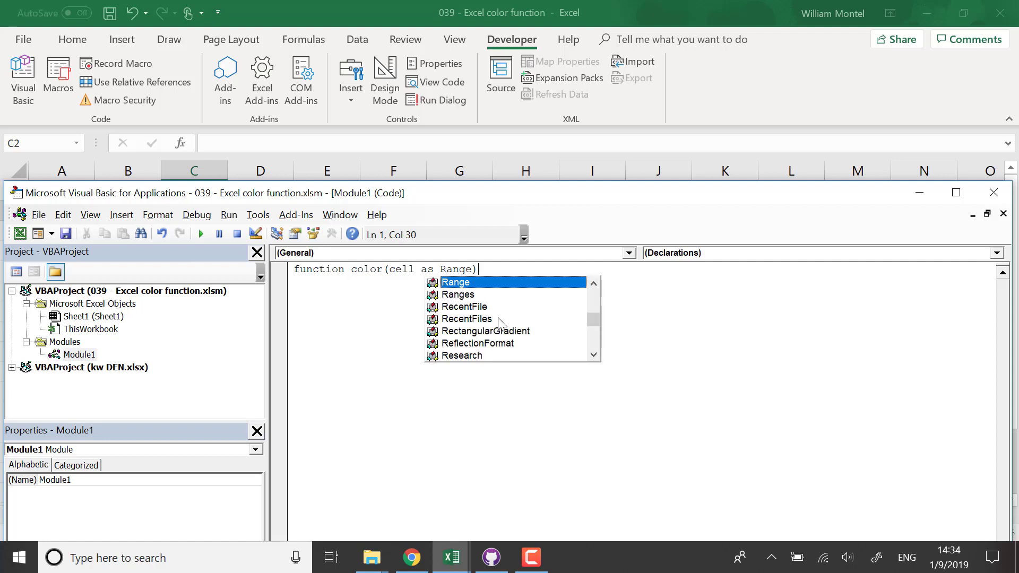
pyautogui.write(')')
pyautogui.press('Return')
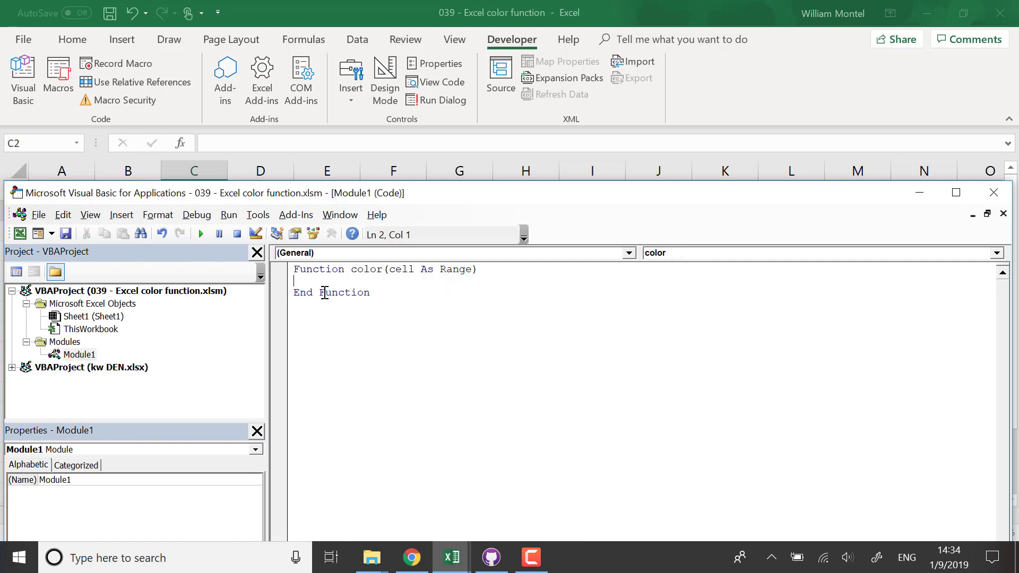
# - Write color = cell.Interior.ColorIndex inside the function, then move the editor down to reveal the sheet
pyautogui.moveTo(487, 195); pyautogui.dragTo(495, 224)
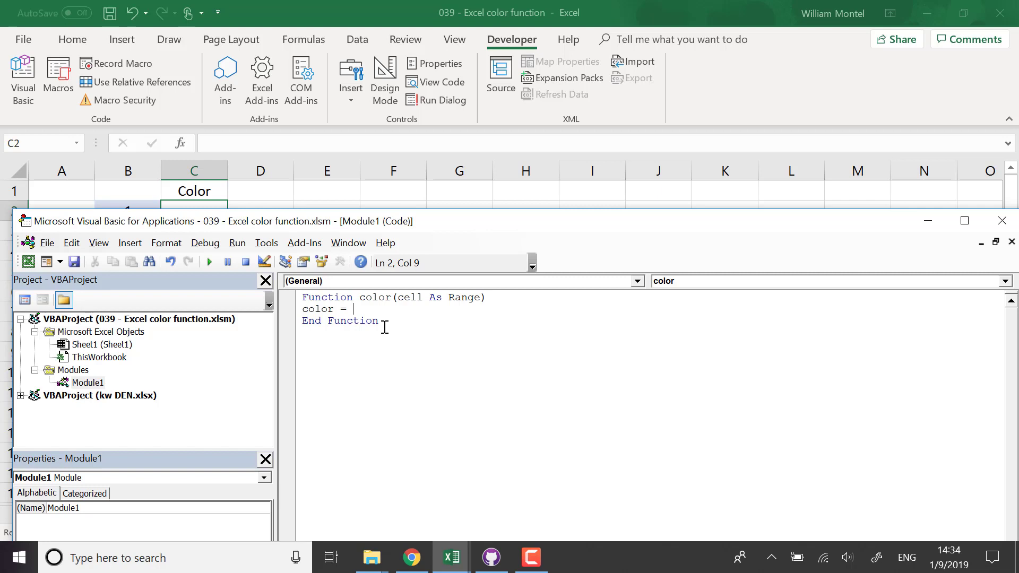
pyautogui.write('cell.in')
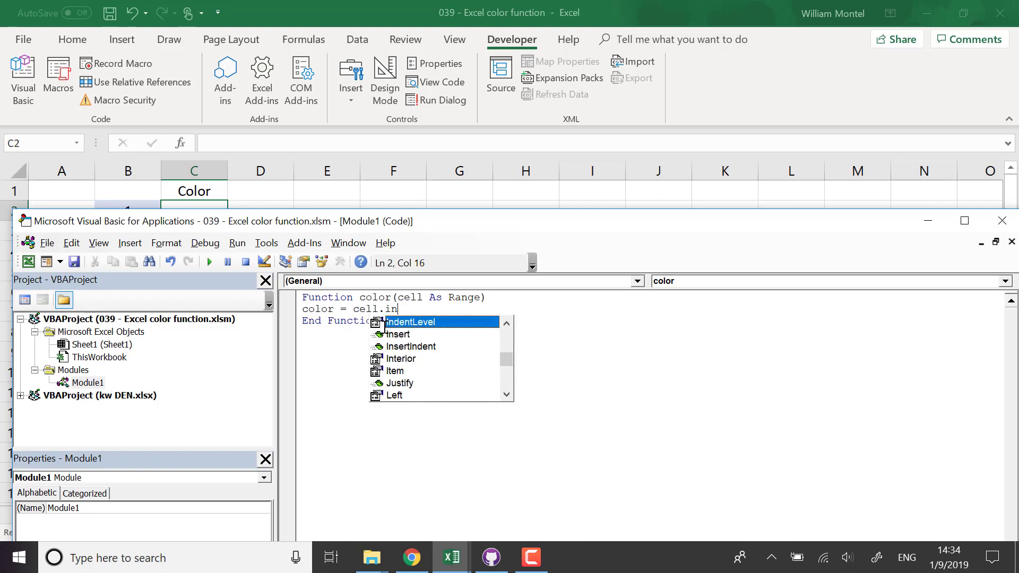
pyautogui.press('Down')
pyautogui.press('Down')
pyautogui.press('Down')
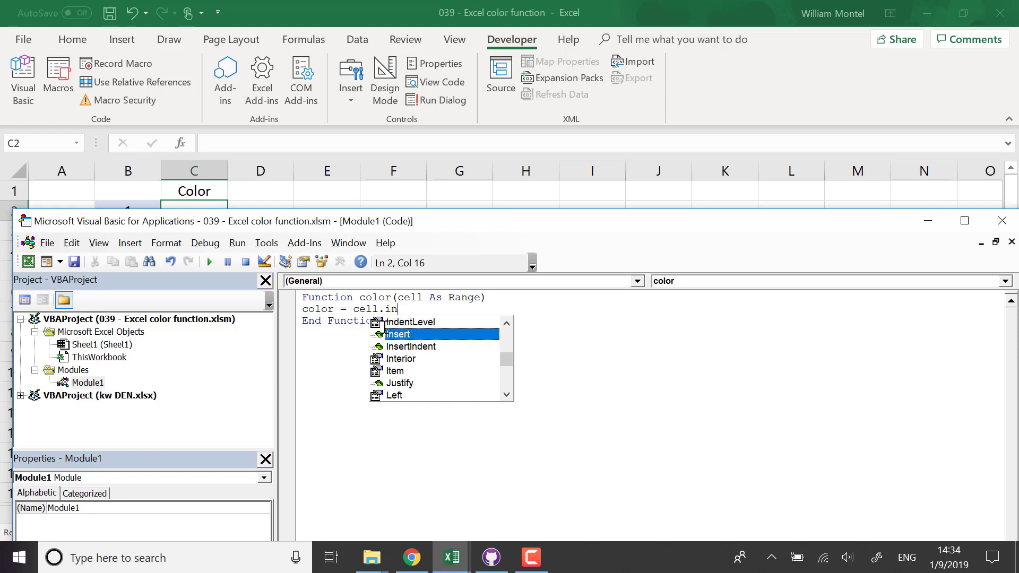
pyautogui.press('Tab')
pyautogui.write('.c')
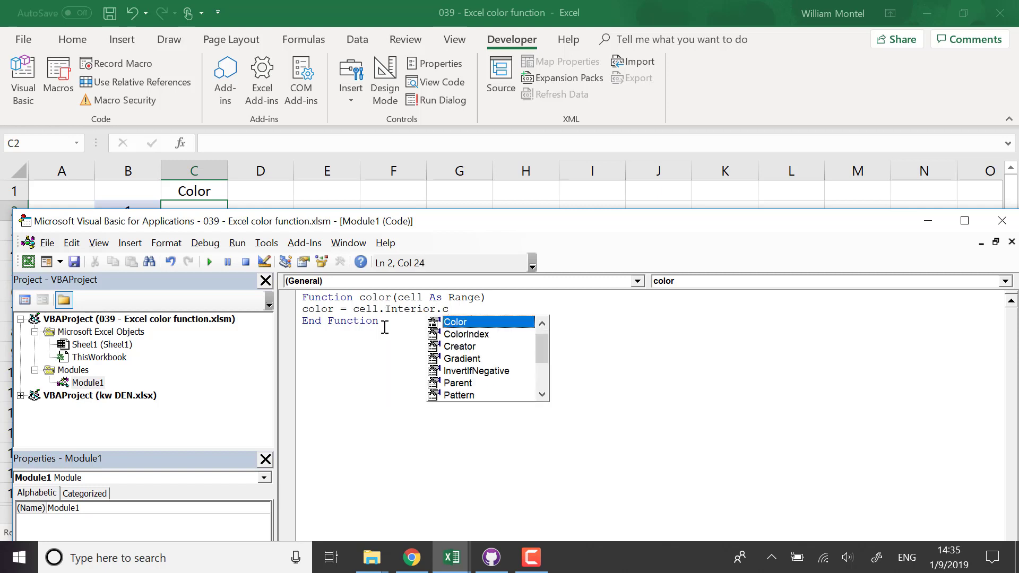
pyautogui.press('Down')
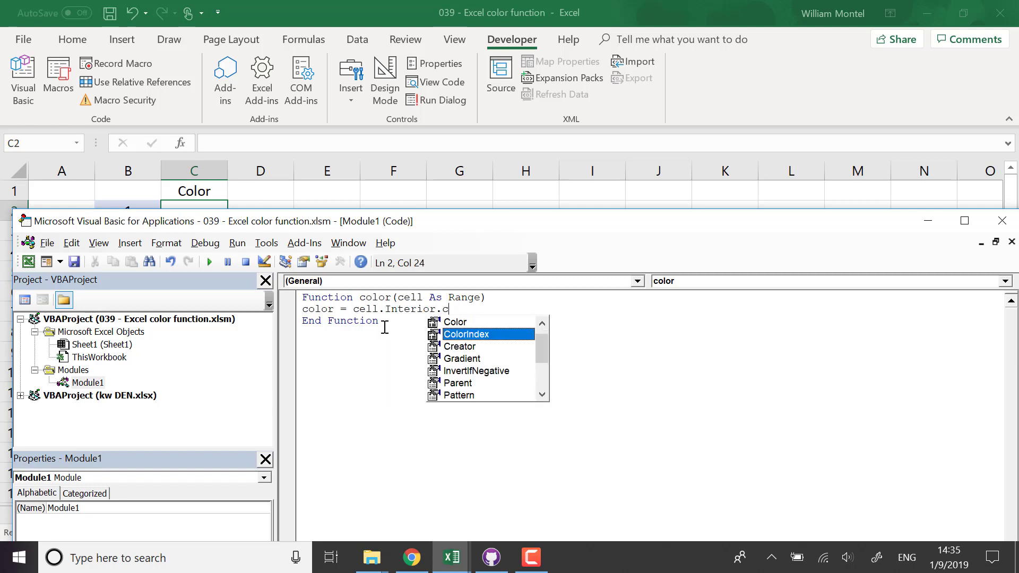
pyautogui.press('Tab')
pyautogui.moveTo(439, 228); pyautogui.dragTo(469, 261)
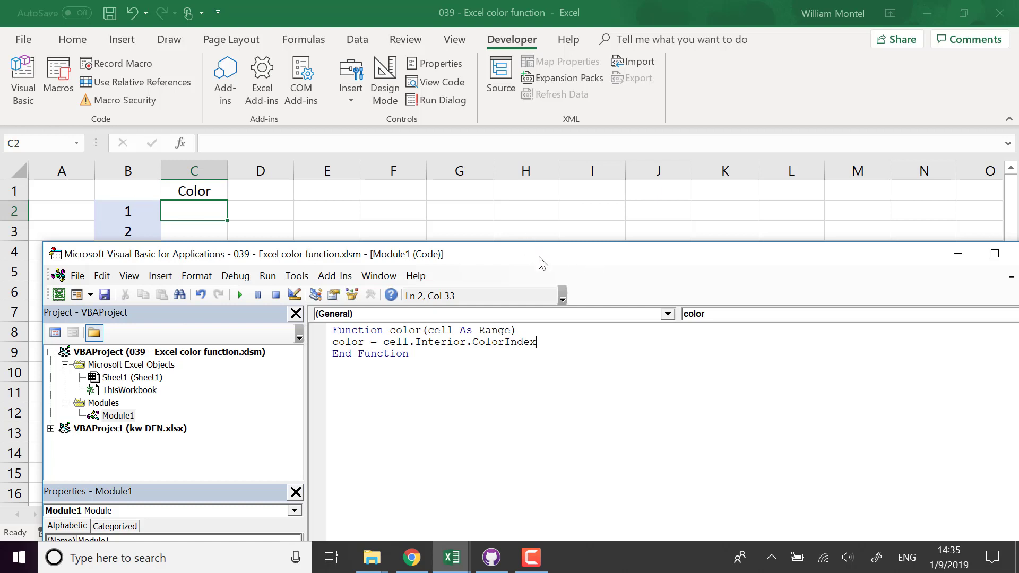
pyautogui.moveTo(548, 266); pyautogui.dragTo(548, 309)
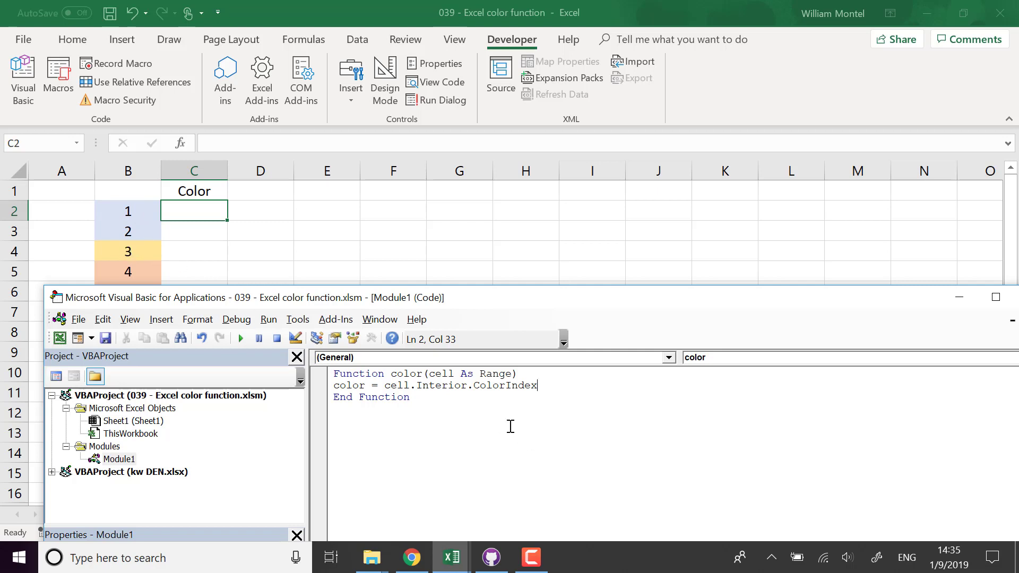
pyautogui.click(607, 433)
# - Enter the formula =color(B2) in cell C2
pyautogui.click(500, 236)
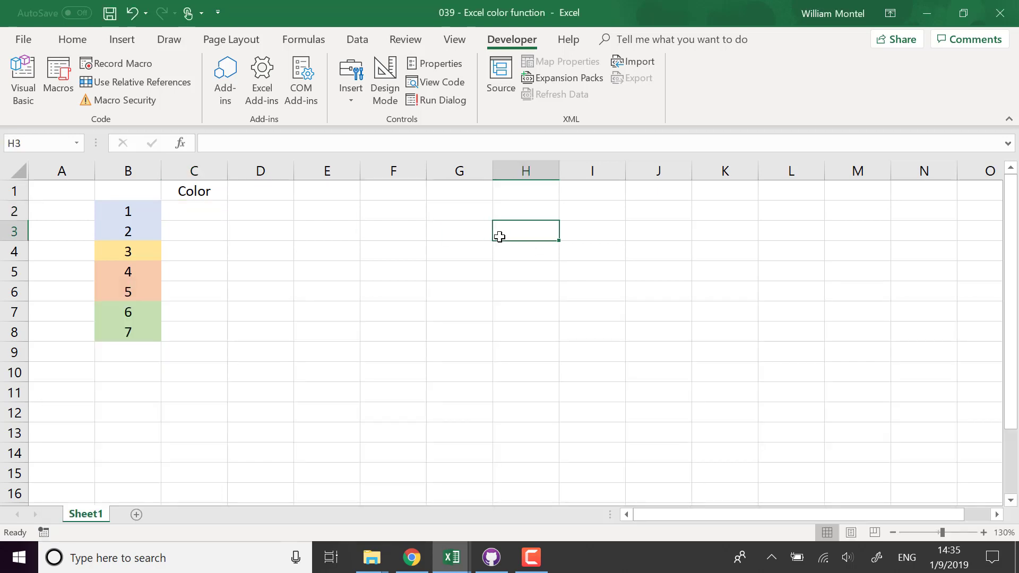
pyautogui.click(213, 211)
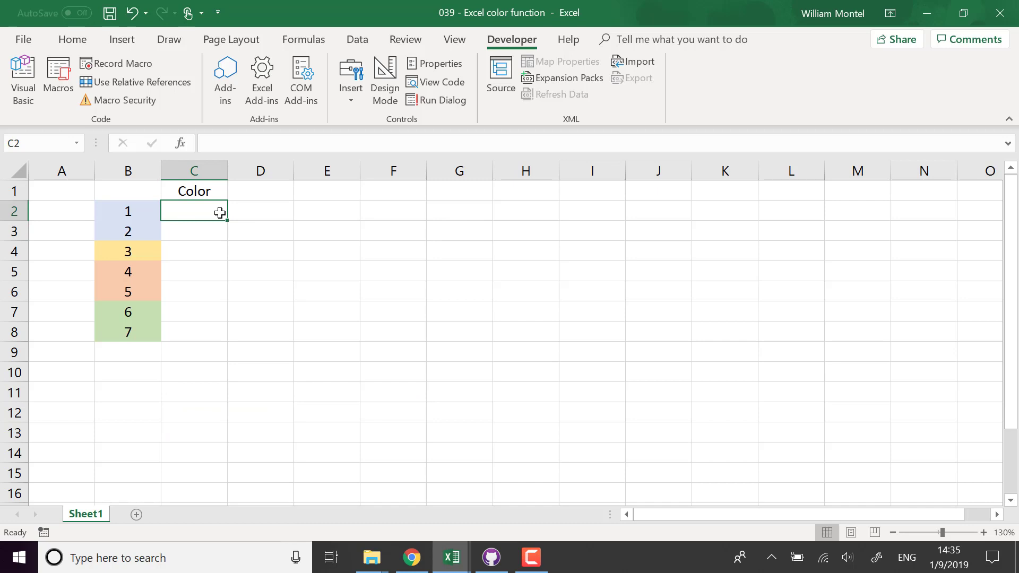
pyautogui.write('=co')
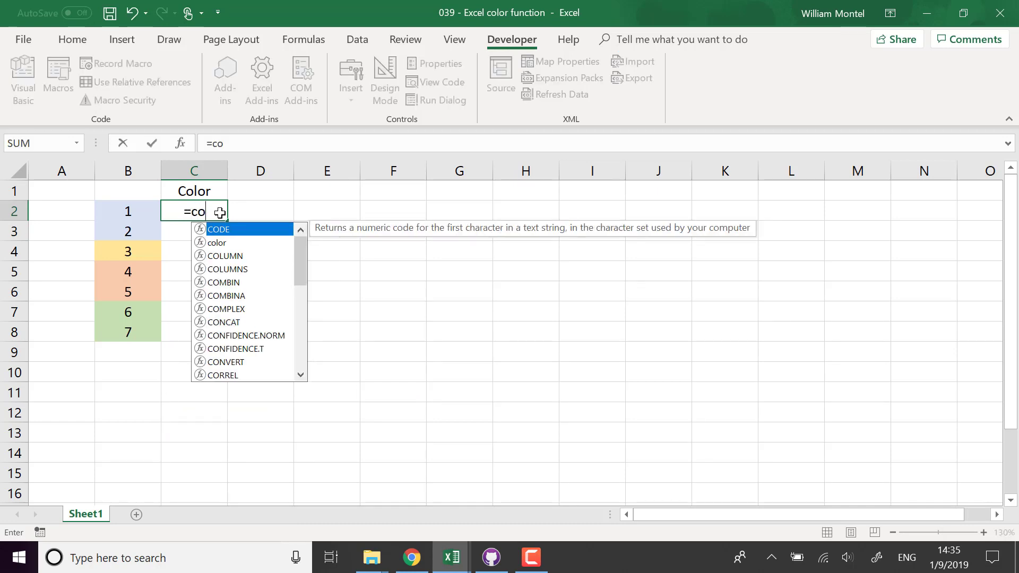
pyautogui.press('Down')
pyautogui.press('Tab')
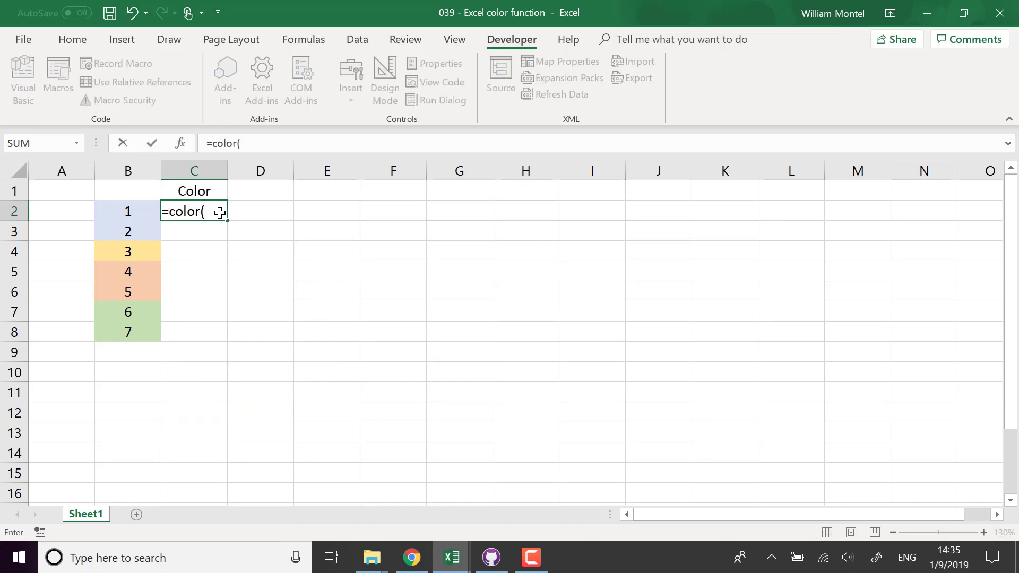
pyautogui.click(119, 207)
pyautogui.write(')')
pyautogui.press('Return')
# - Fill the color formula down to C8 and check the results against column B
pyautogui.click(217, 207)
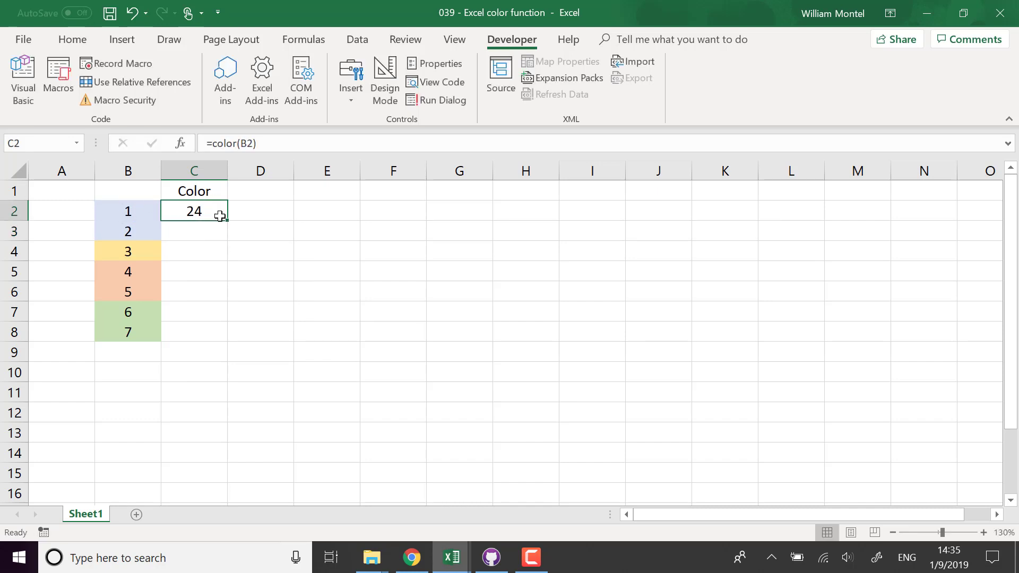
pyautogui.moveTo(227, 219); pyautogui.dragTo(216, 348)
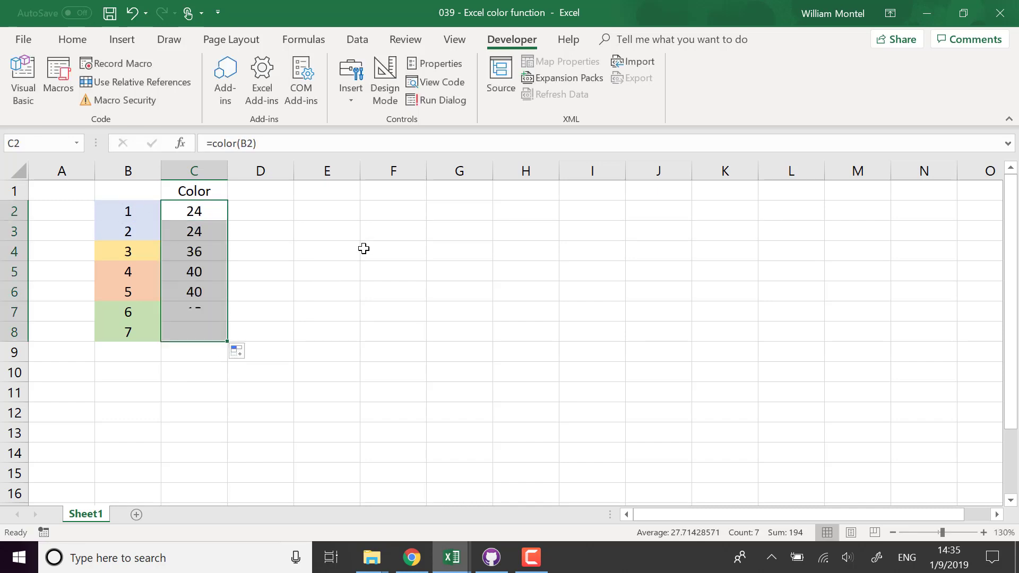
pyautogui.click(265, 251)
pyautogui.moveTo(207, 211); pyautogui.dragTo(141, 210)
pyautogui.click(200, 251)
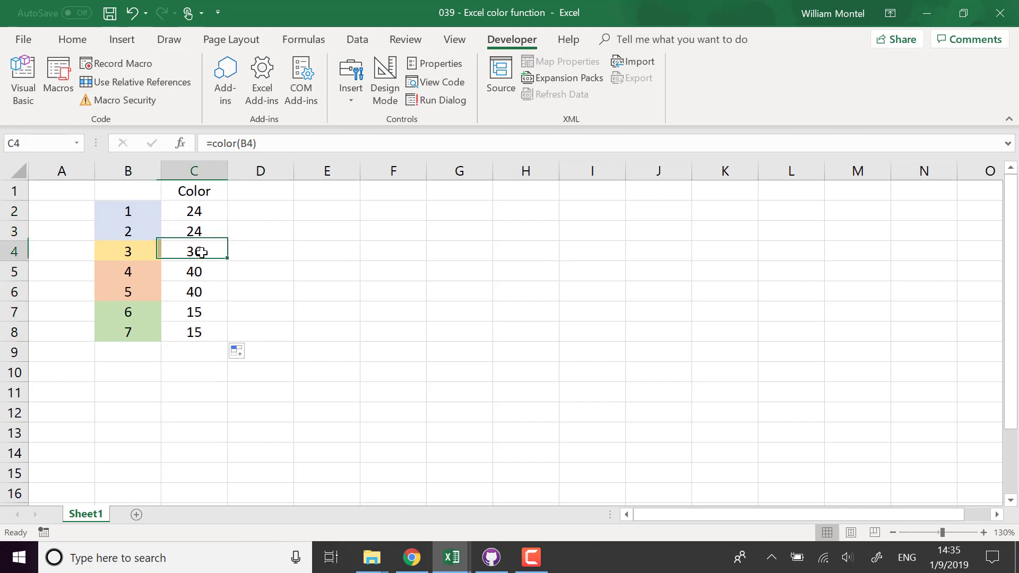
pyautogui.click(139, 249)
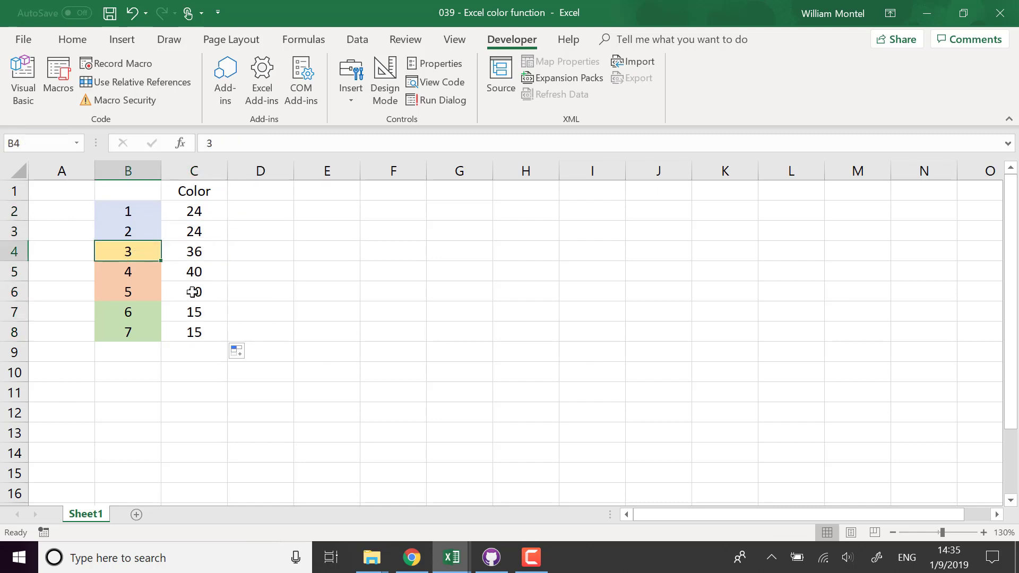
pyautogui.moveTo(191, 210); pyautogui.dragTo(208, 323)
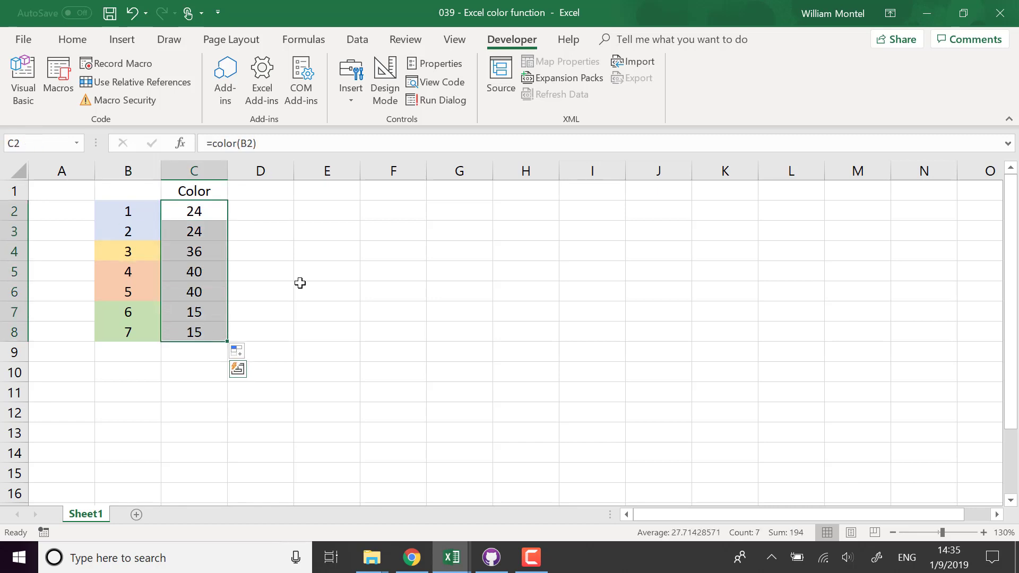
# - Fill cell B2 with orange
pyautogui.click(128, 212)
pyautogui.click(58, 40)
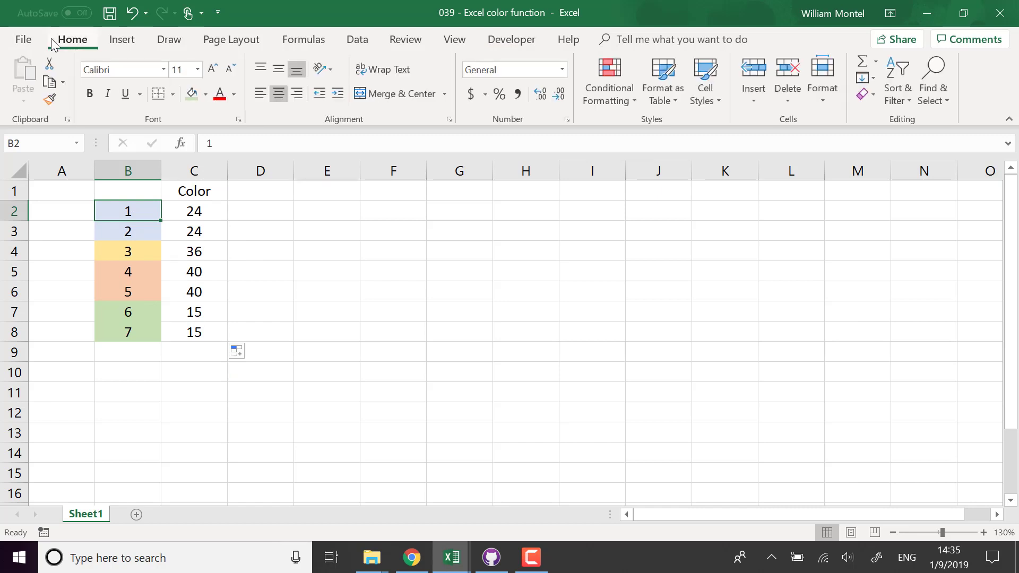
pyautogui.click(205, 94)
pyautogui.click(215, 214)
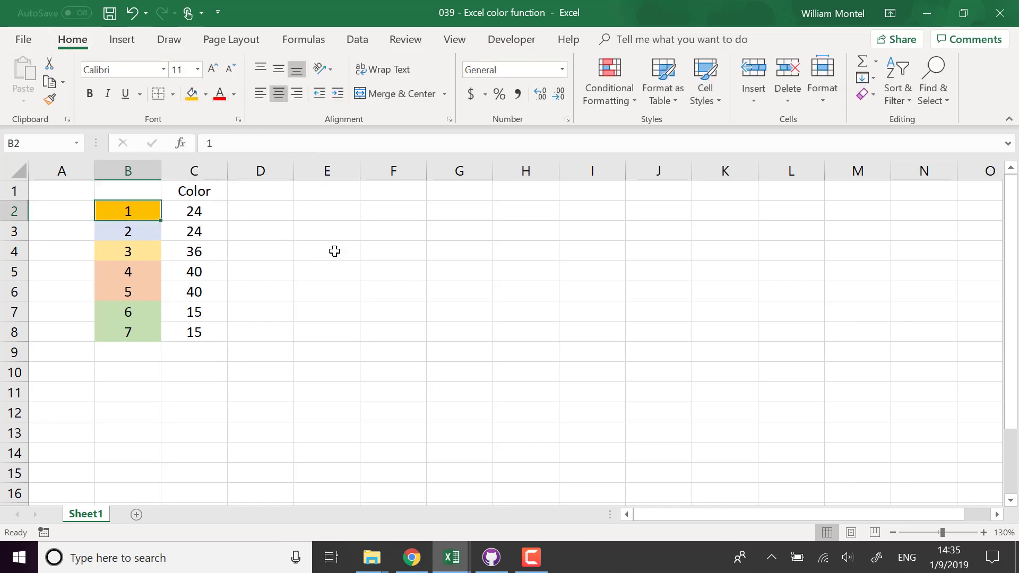
pyautogui.click(311, 245)
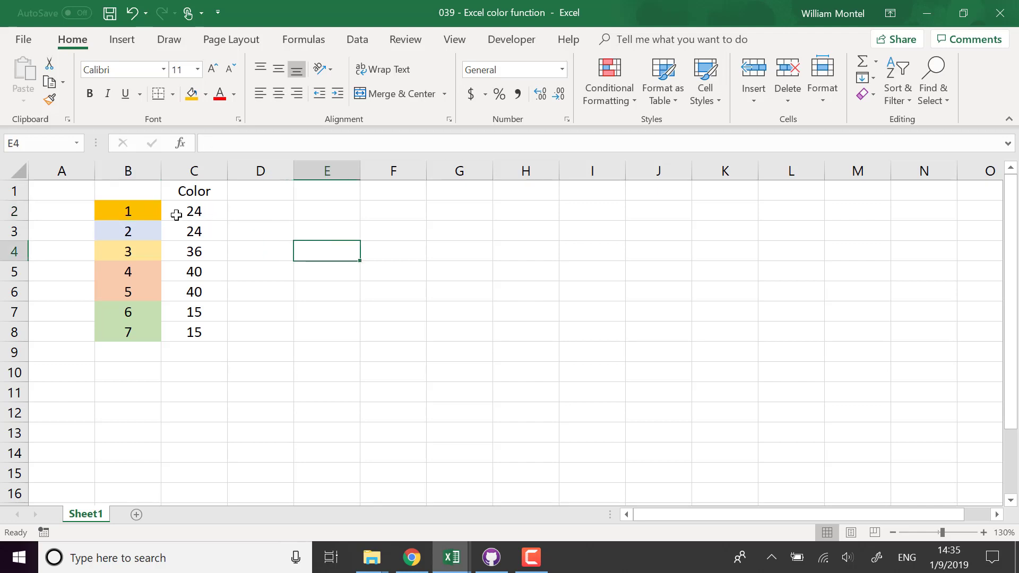
# - Enter the value 4 in cell C10
pyautogui.click(205, 379)
pyautogui.write('4')
pyautogui.press('Return')
pyautogui.hotkey('ctrl', 'z')
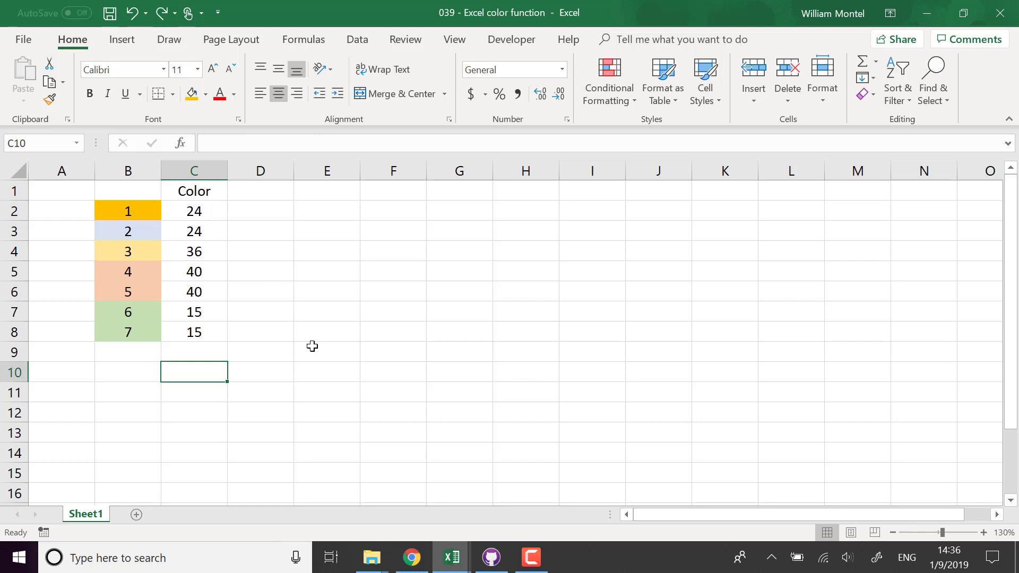
pyautogui.write('4')
pyautogui.press('Return')
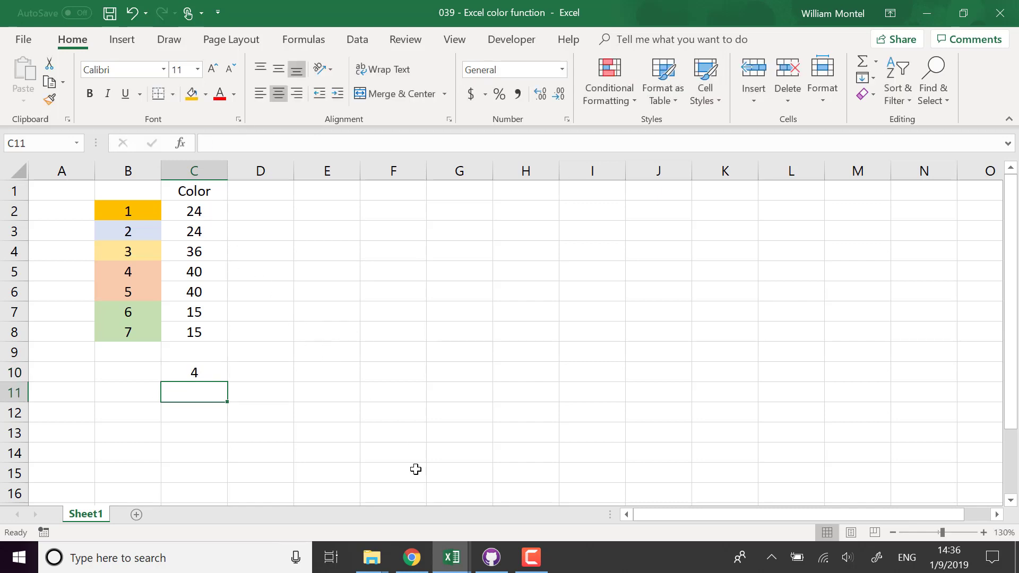
# - In the VBA editor, insert an Application.Volatile line right below the color function header
pyautogui.click(452, 557)
pyautogui.click(588, 508)
pyautogui.click(452, 558)
pyautogui.click(460, 500)
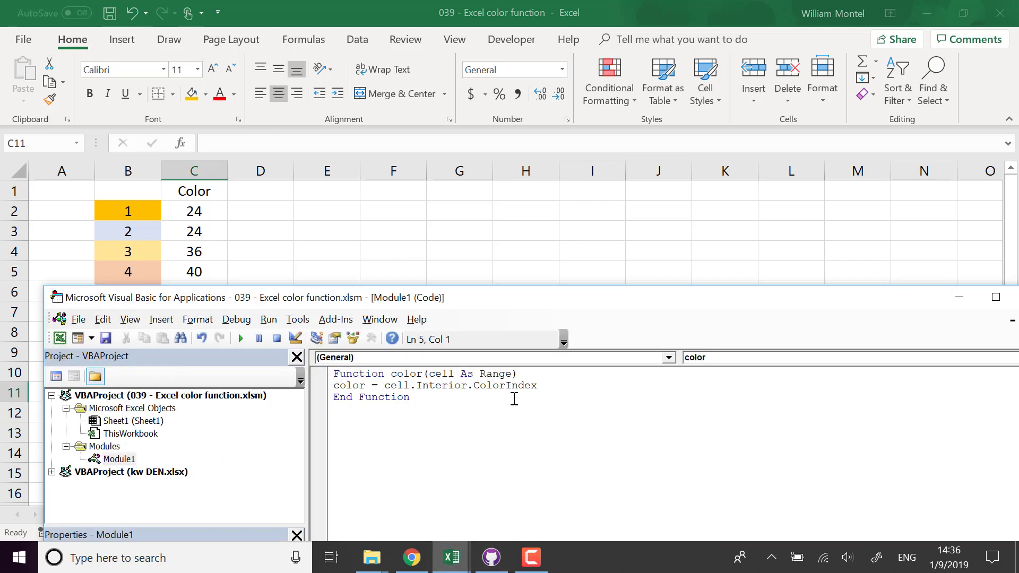
pyautogui.click(538, 376)
pyautogui.press('Return')
pyautogui.write('application.vo')
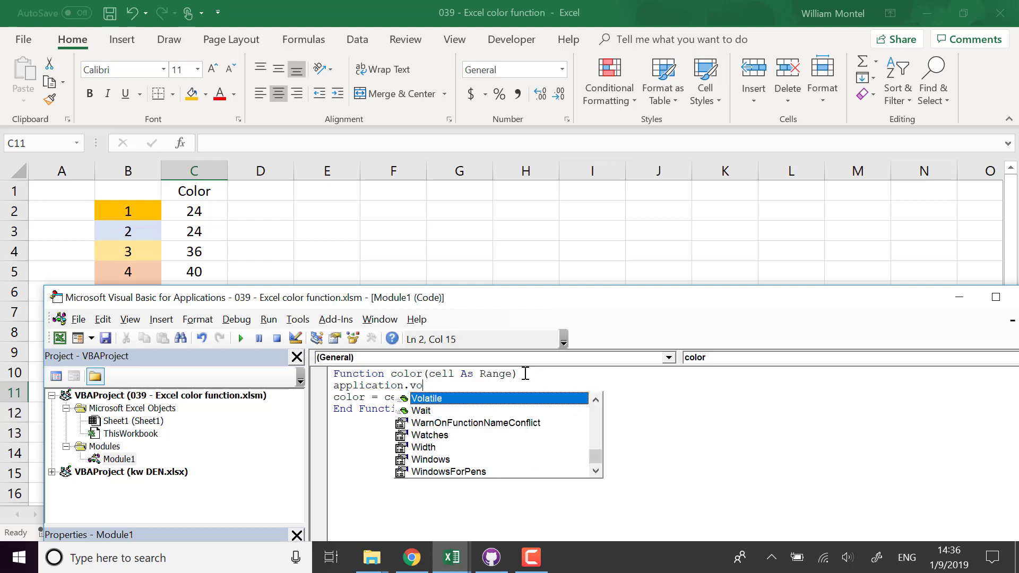
pyautogui.write('l')
pyautogui.press('Tab')
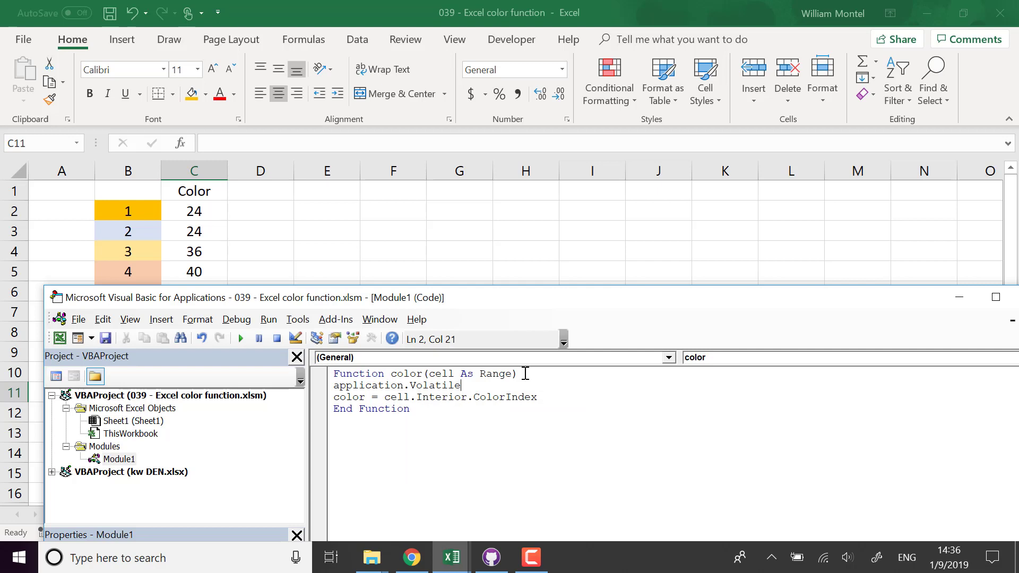
pyautogui.click(550, 488)
pyautogui.click(335, 386)
# - Re-enter C10 so C2 recalculates to 44, then leave C10 empty
pyautogui.click(371, 212)
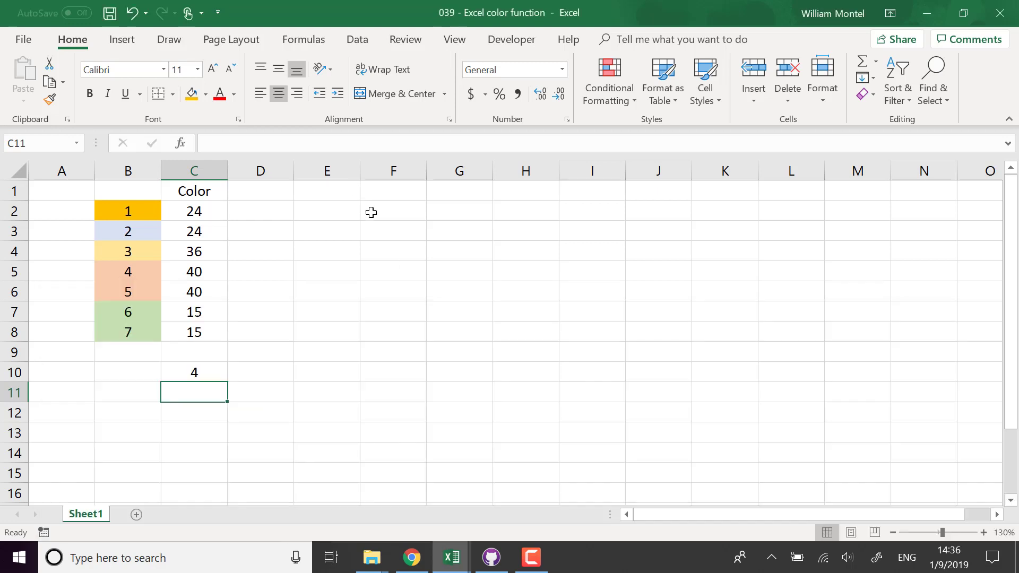
pyautogui.click(209, 373)
pyautogui.doubleClick(208, 372)
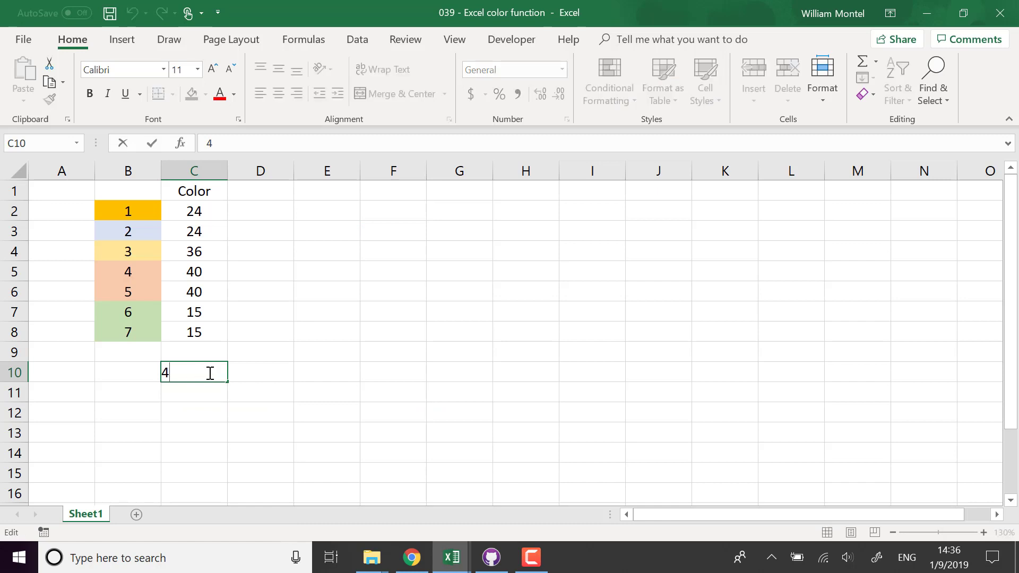
pyautogui.press('Return')
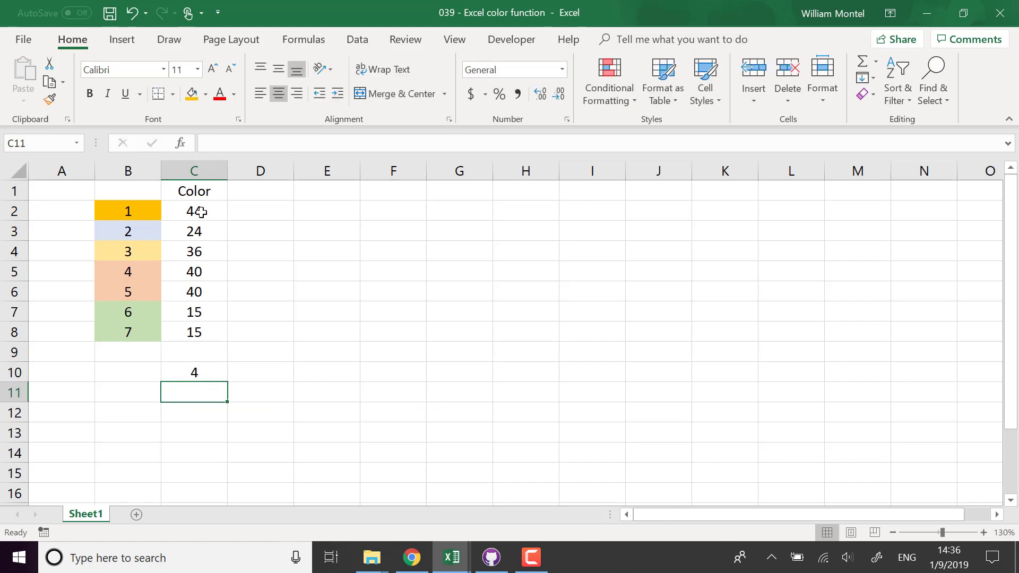
pyautogui.click(214, 371)
pyautogui.write('4')
pyautogui.press('Escape')
pyautogui.press('Down')
pyautogui.click(198, 207)
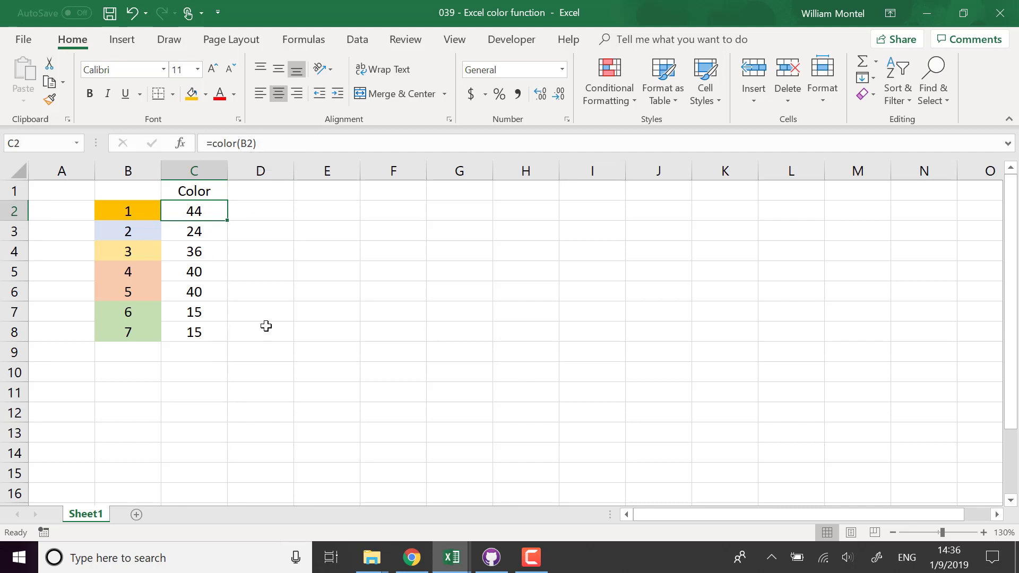
pyautogui.click(367, 324)
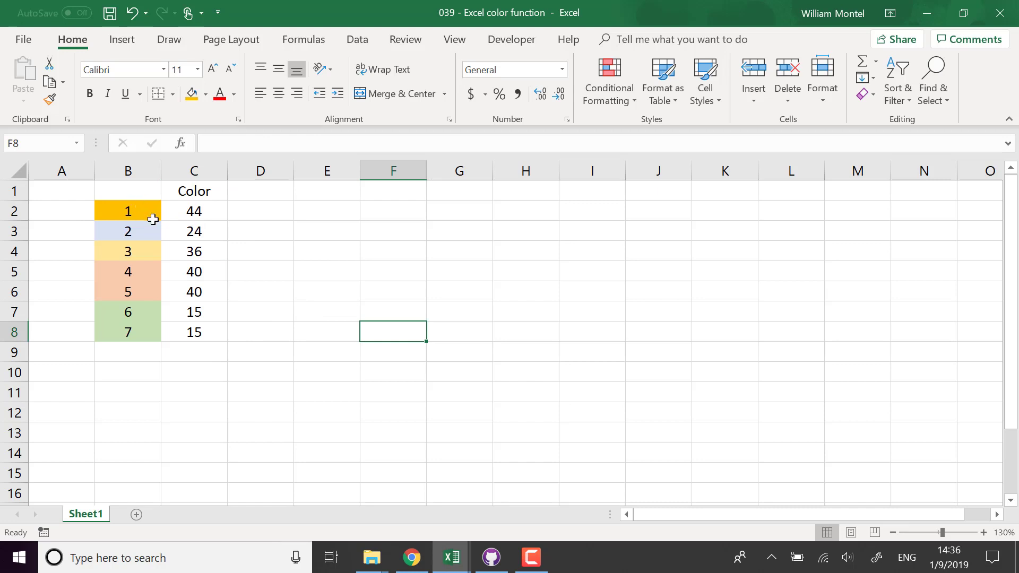
# - Recolour B6 to test that C6 updates, then undo to restore its salmon fill
pyautogui.click(149, 215)
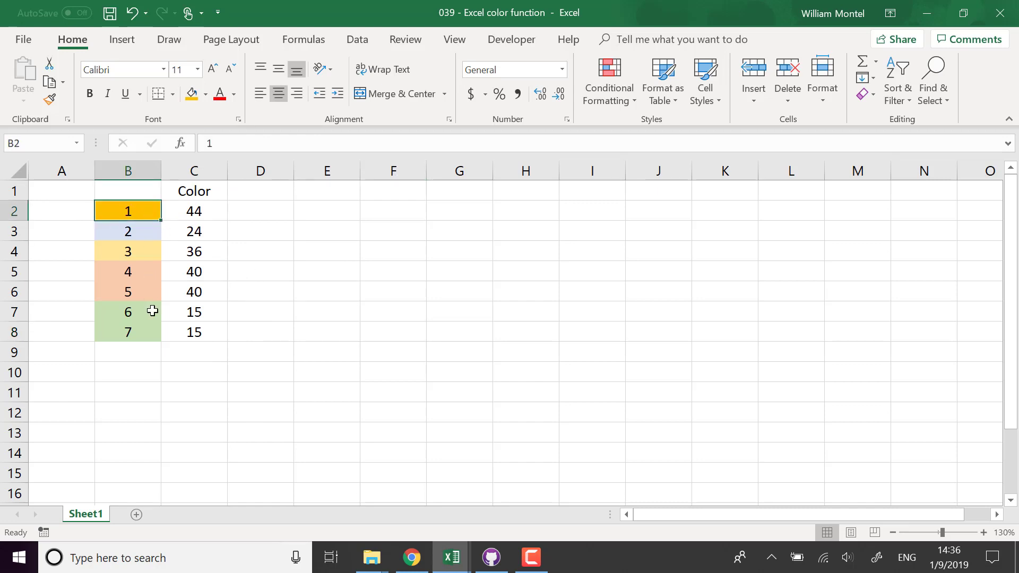
pyautogui.click(150, 289)
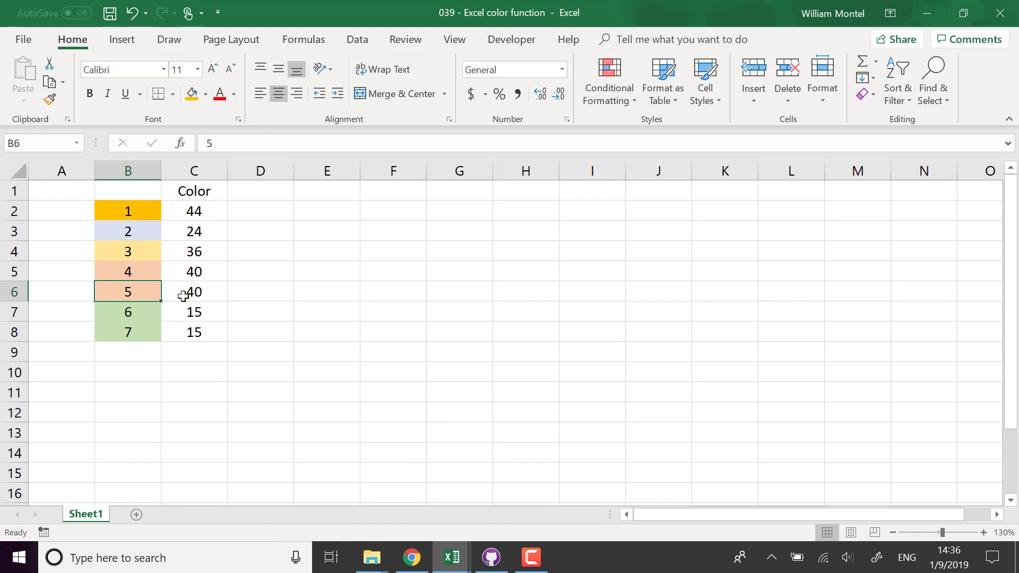
pyautogui.hotkey('ctrl', 'y')
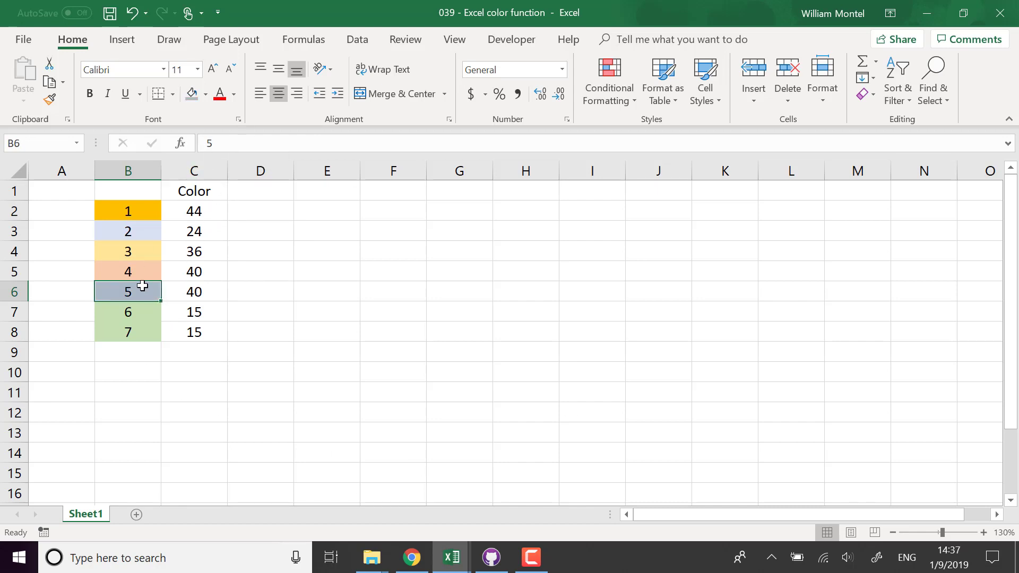
pyautogui.click(247, 146)
pyautogui.press('Return')
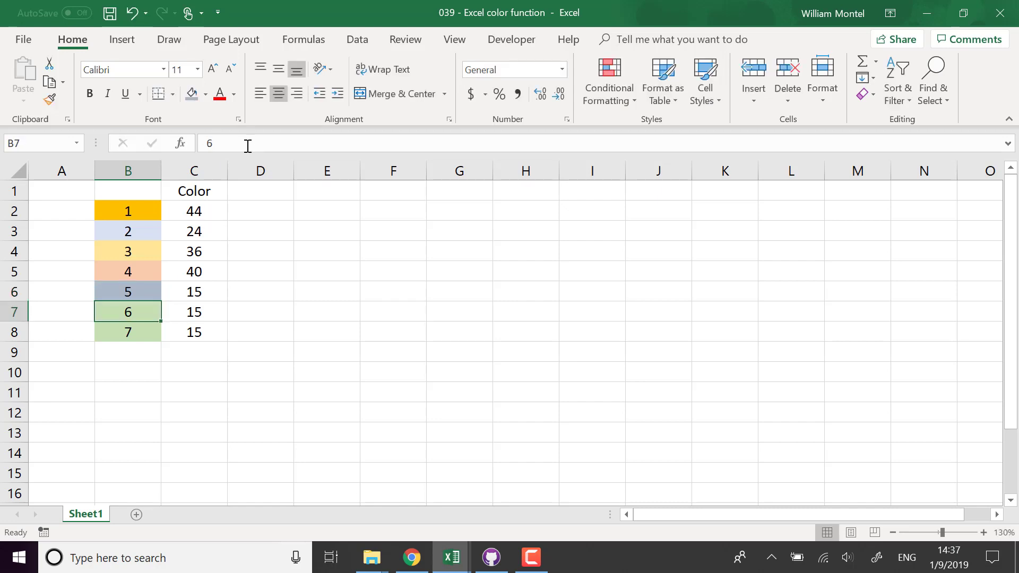
pyautogui.click(194, 291)
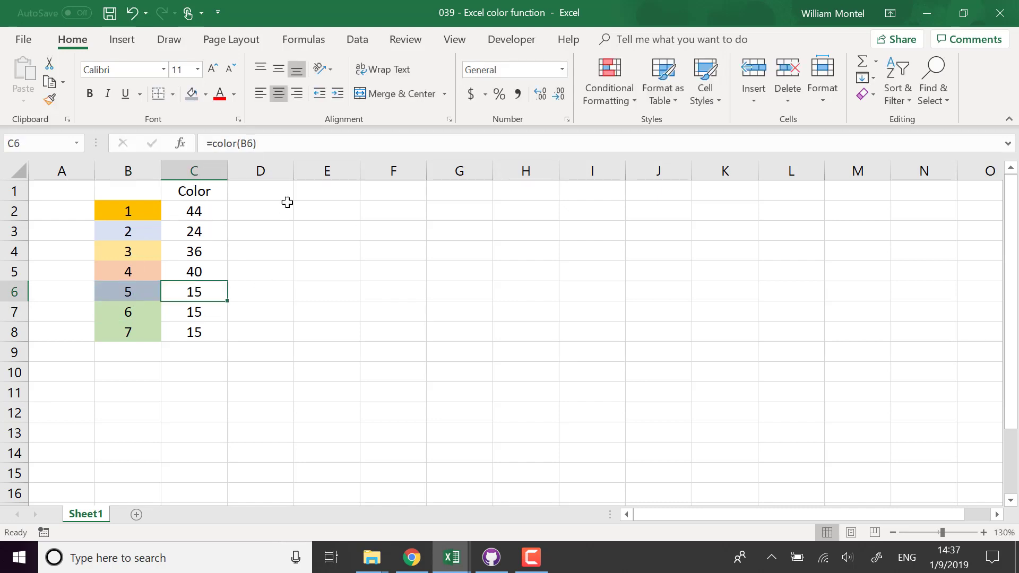
pyautogui.click(132, 13)
pyautogui.click(132, 13)
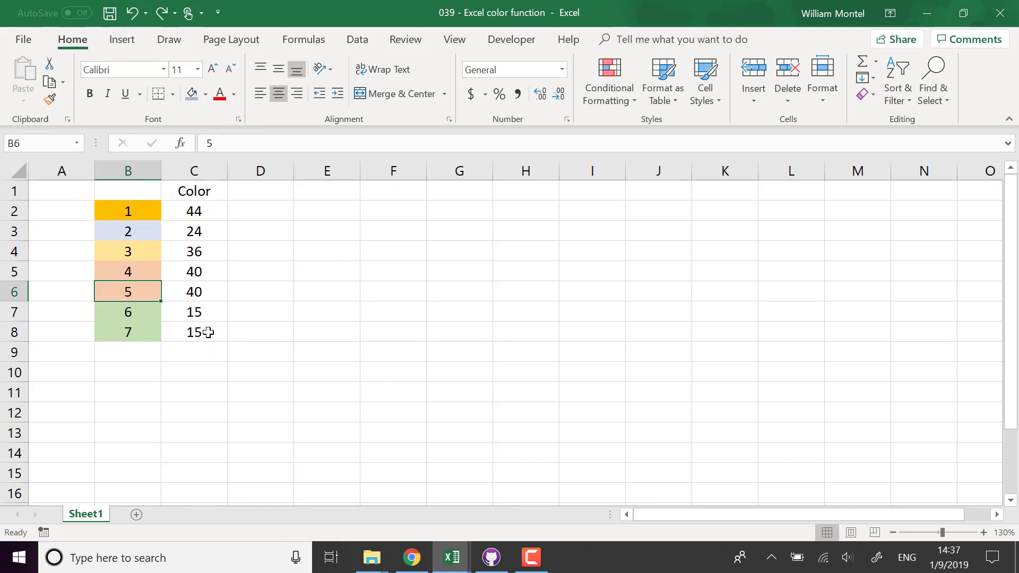
pyautogui.click(335, 274)
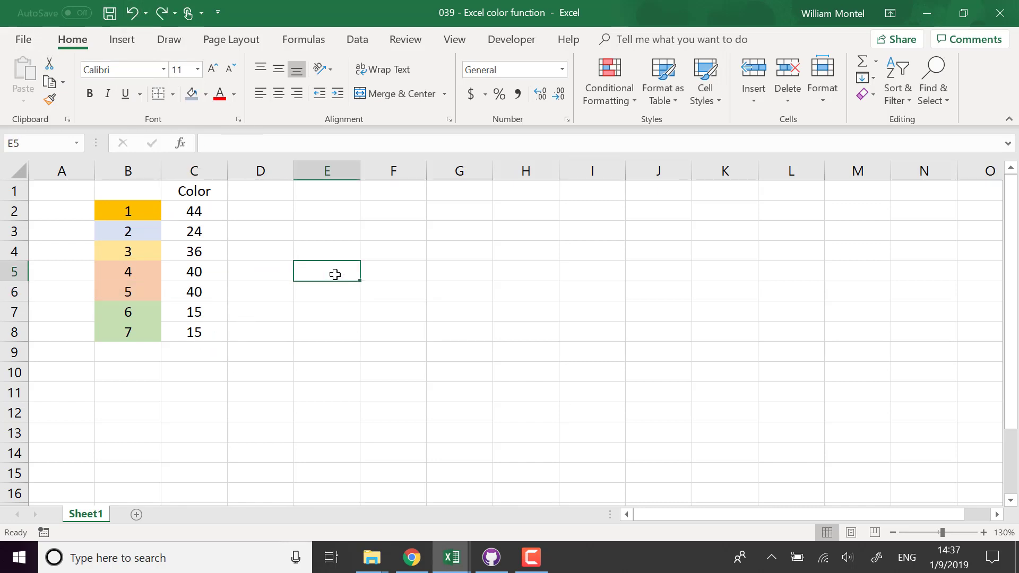
# - Select the colour results C2:C8, then select cell E2
pyautogui.moveTo(212, 210); pyautogui.dragTo(212, 332)
pyautogui.click(348, 307)
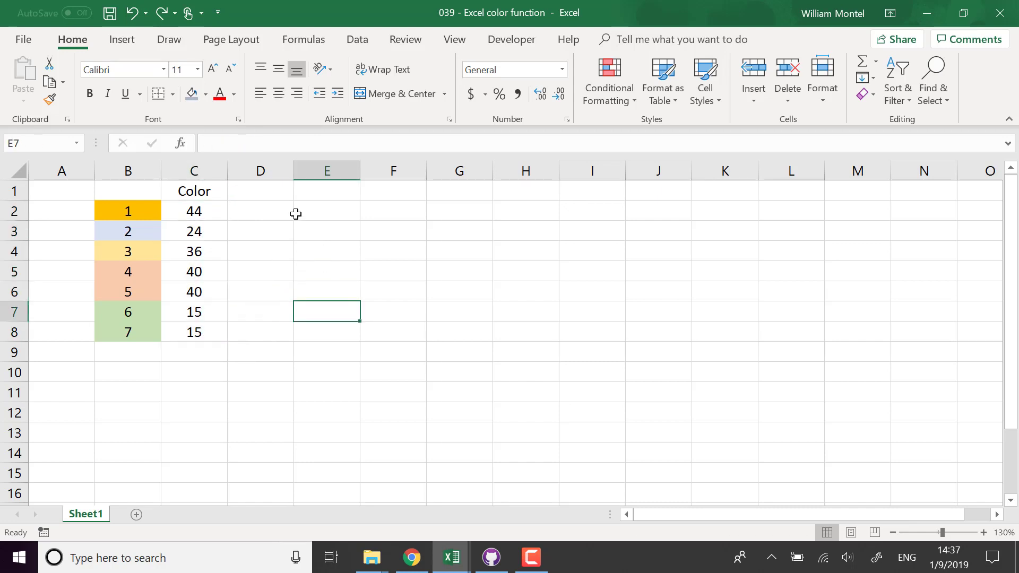
pyautogui.click(329, 212)
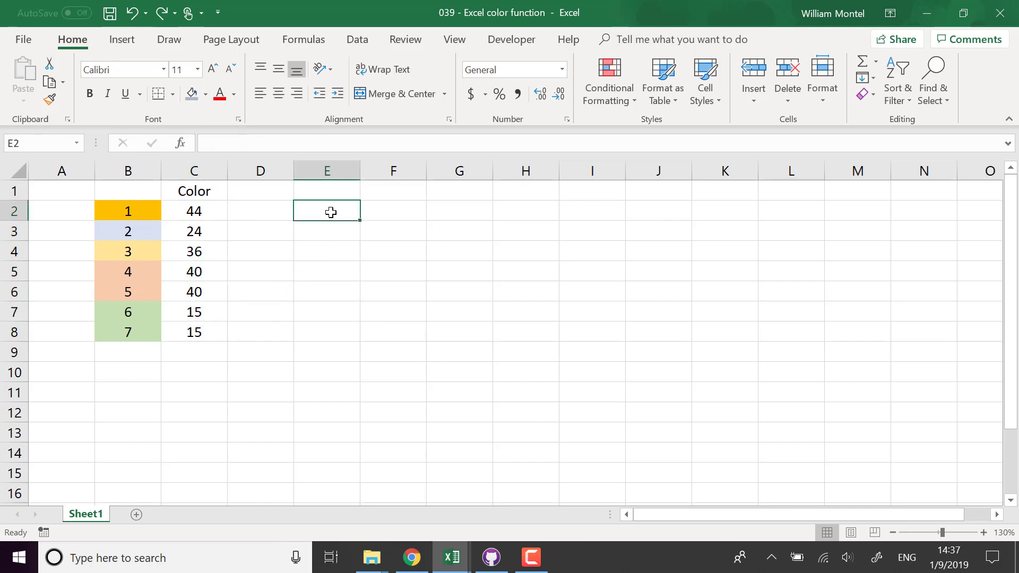
# - Start a 'sum of' heading in E1 and cancel it, then centre the value in B2
pyautogui.press('Up')
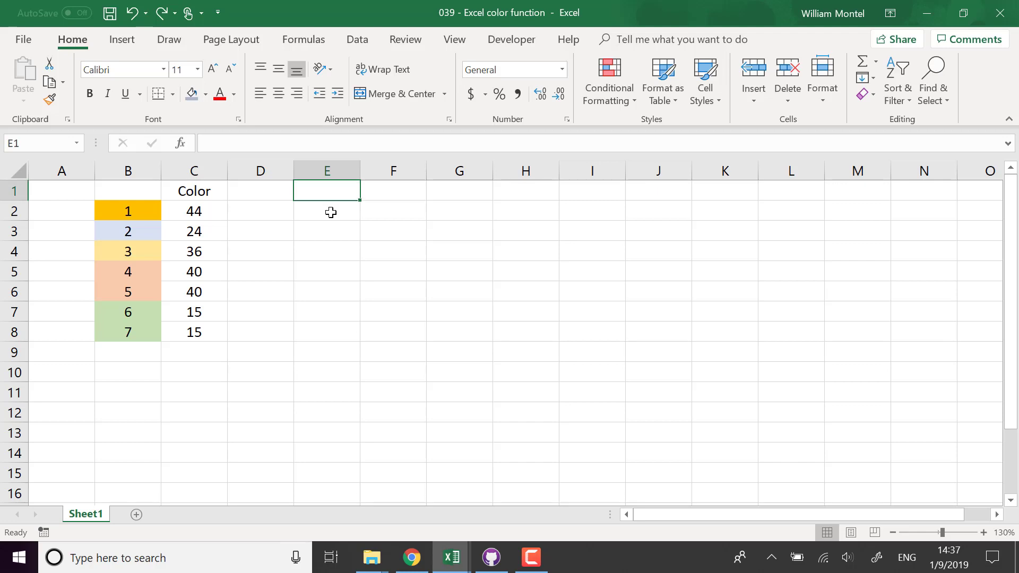
pyautogui.press('Down')
pyautogui.press('Down')
pyautogui.press('Down')
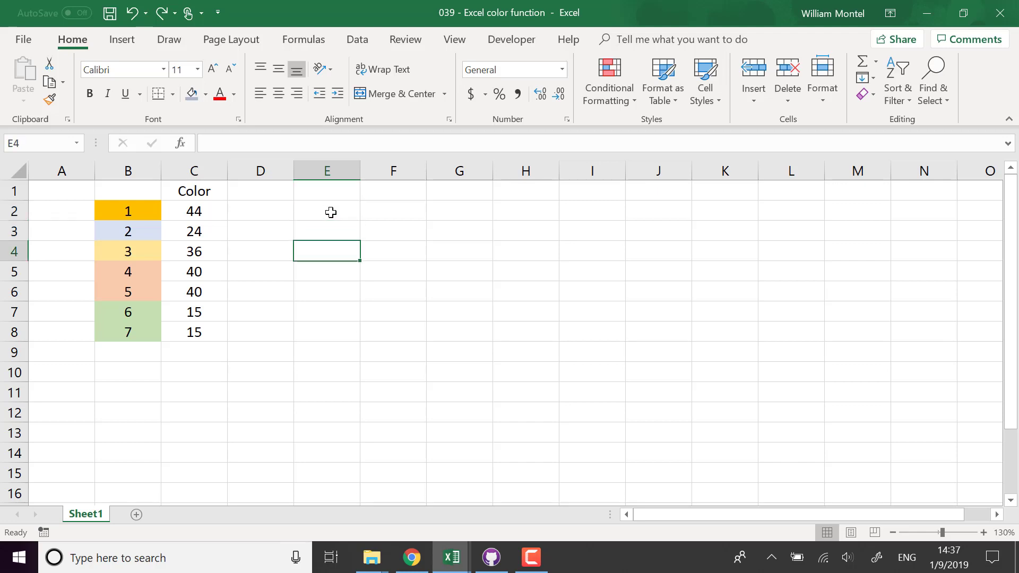
pyautogui.press('Up')
pyautogui.press('Up')
pyautogui.press('Up')
pyautogui.write('sum ')
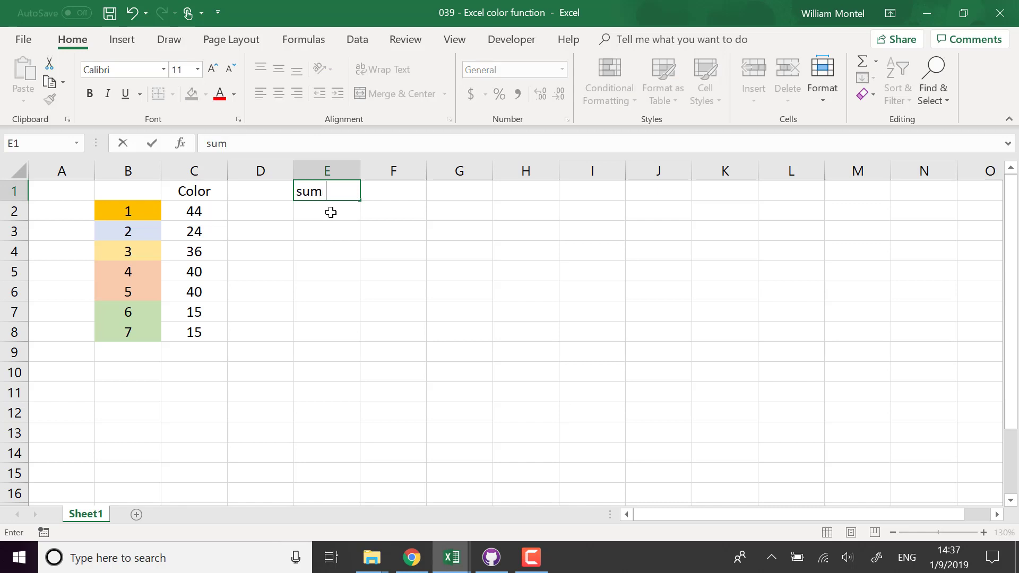
pyautogui.write('of g')
pyautogui.press('BackSpace')
pyautogui.press('Escape')
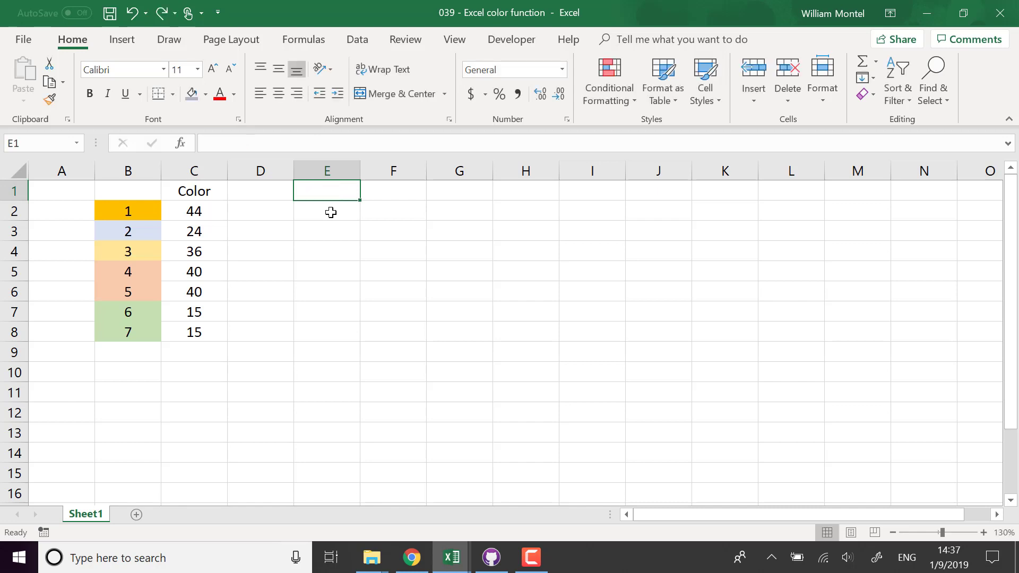
pyautogui.click(330, 212)
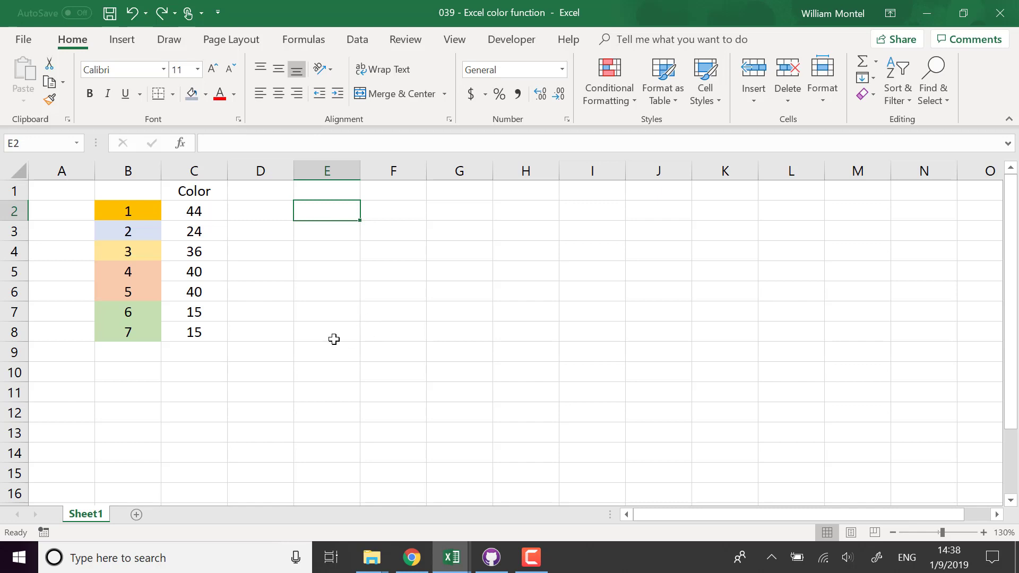
pyautogui.click(153, 210)
pyautogui.hotkey('alt', 'h')
pyautogui.press('a')
pyautogui.press('c')
# - Enter =SUMIF($C$2:$C$8,C2,$B$2:$B$8) in E2, with both ranges absolute
pyautogui.click(337, 207)
pyautogui.write('=sumf')
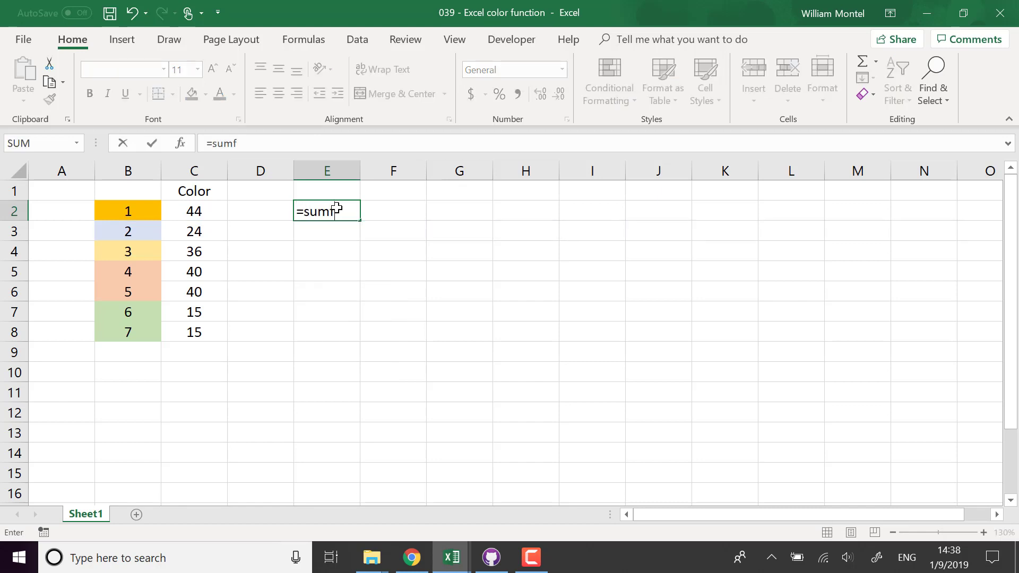
pyautogui.press('BackSpace')
pyautogui.write('if(')
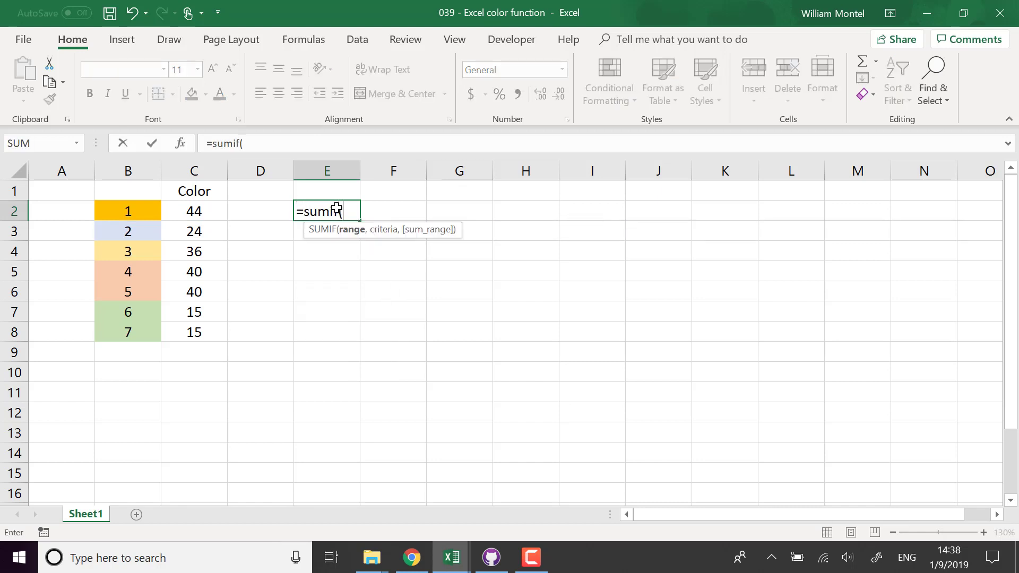
pyautogui.moveTo(196, 210); pyautogui.dragTo(198, 328)
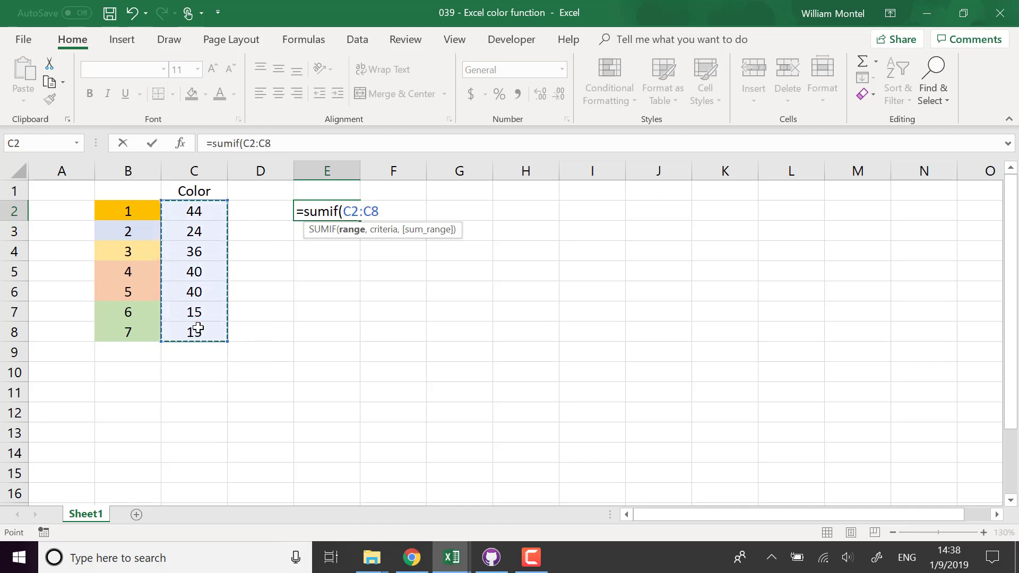
pyautogui.press('F4')
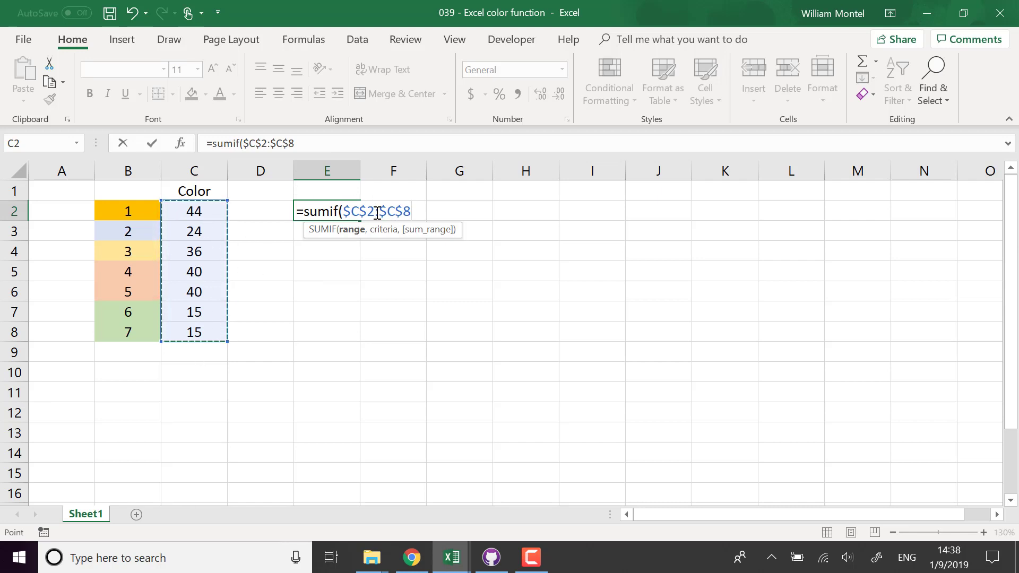
pyautogui.write(',')
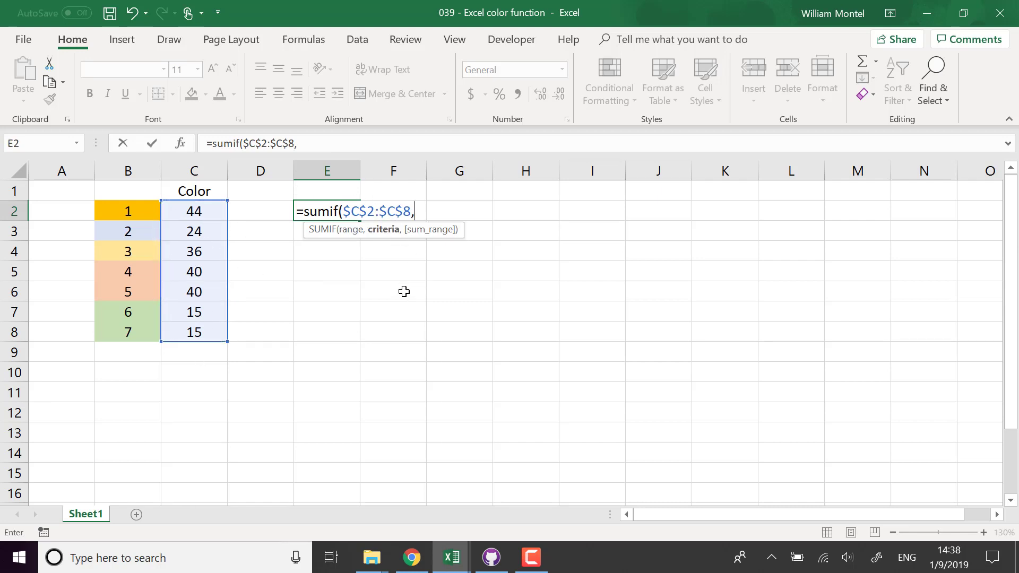
pyautogui.click(214, 212)
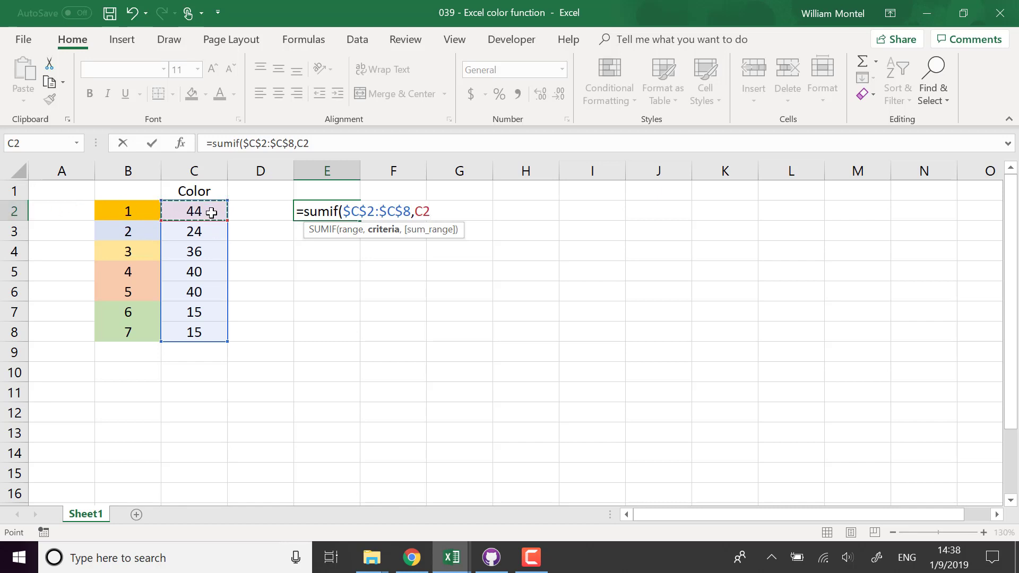
pyautogui.write(',')
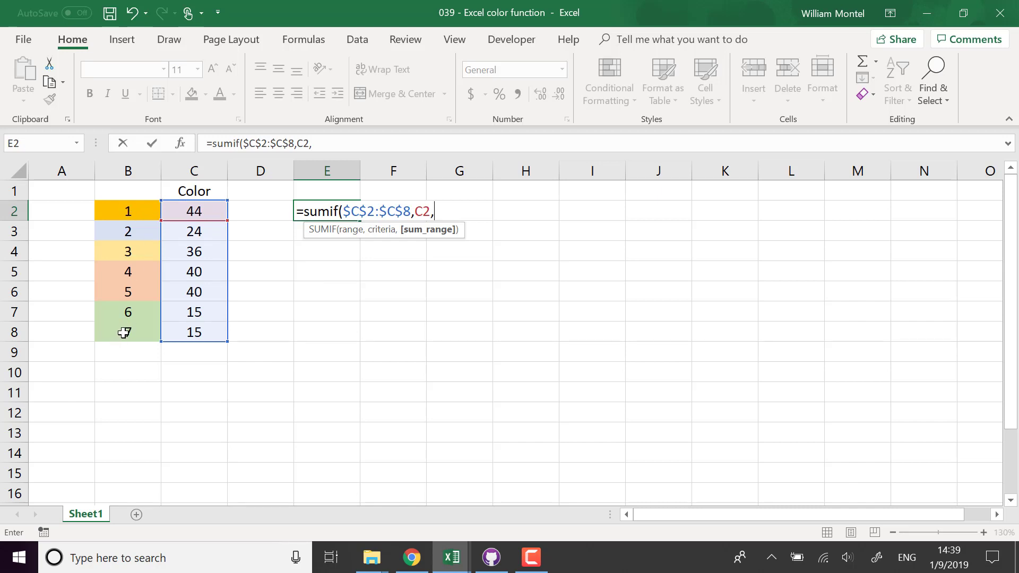
pyautogui.moveTo(125, 325); pyautogui.dragTo(133, 207)
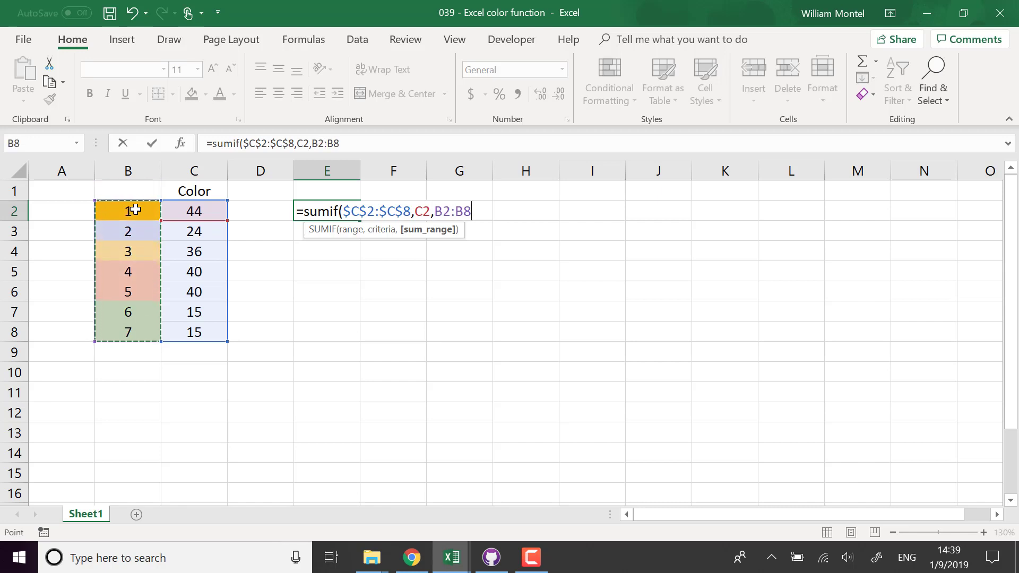
pyautogui.press('F4')
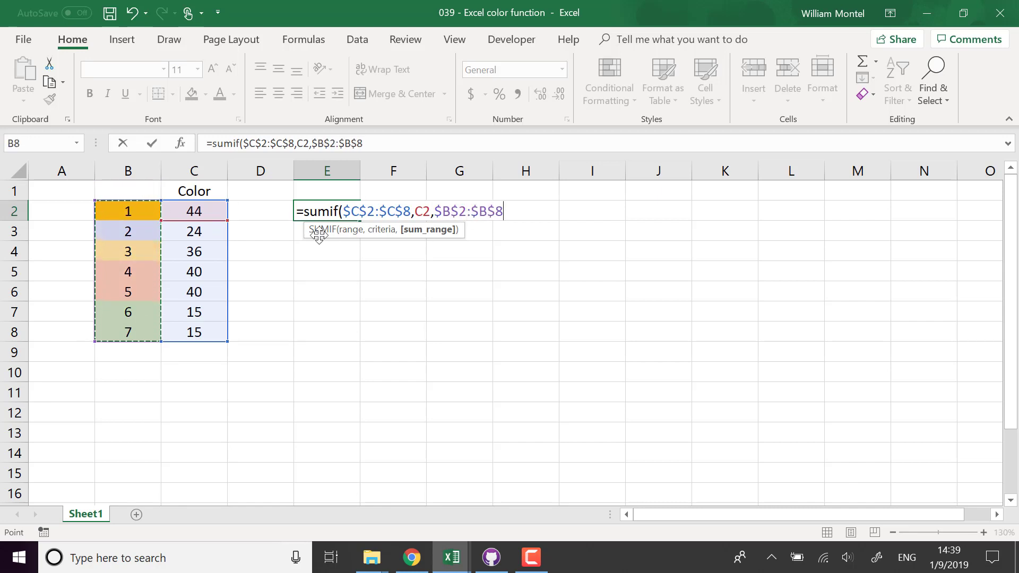
pyautogui.write(')')
pyautogui.press('Return')
# - Copy the SUMIF formula from E2 down through E8
pyautogui.click(350, 212)
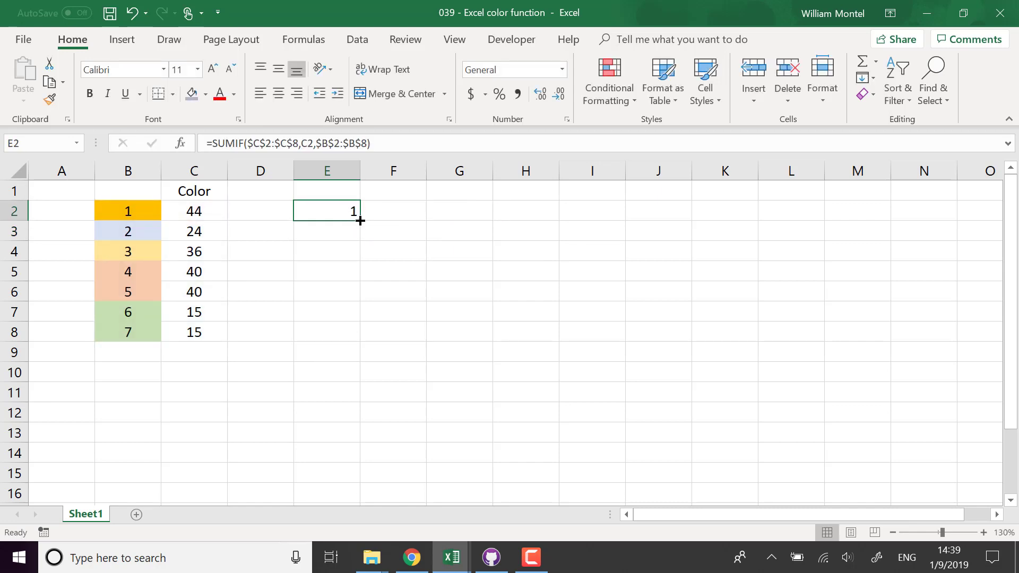
pyautogui.moveTo(360, 221); pyautogui.dragTo(350, 339)
pyautogui.click(441, 274)
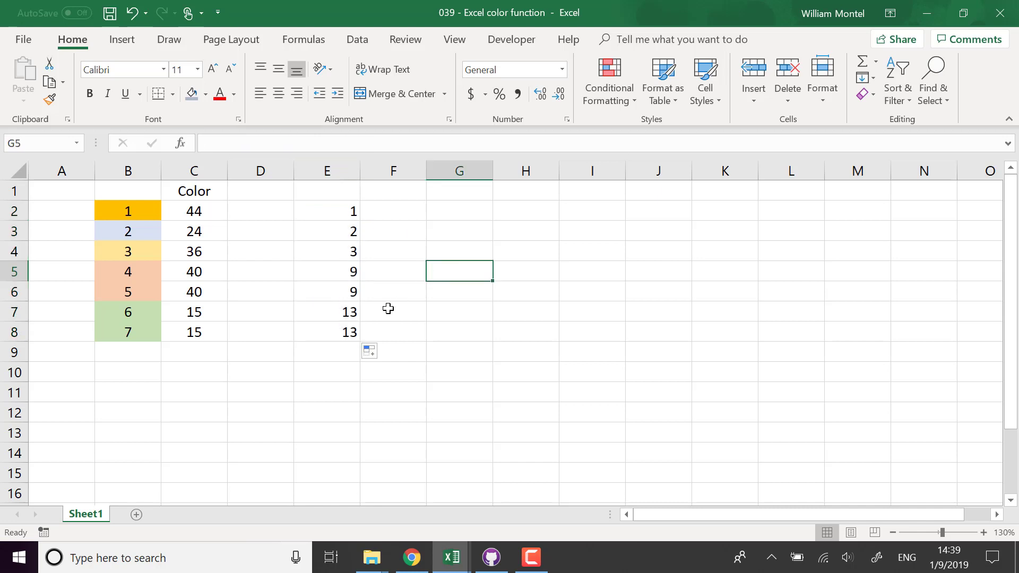
# - Inspect E5's formula and confirm the totals against B5:B6 (9) and B7:B8 (13)
pyautogui.click(344, 212)
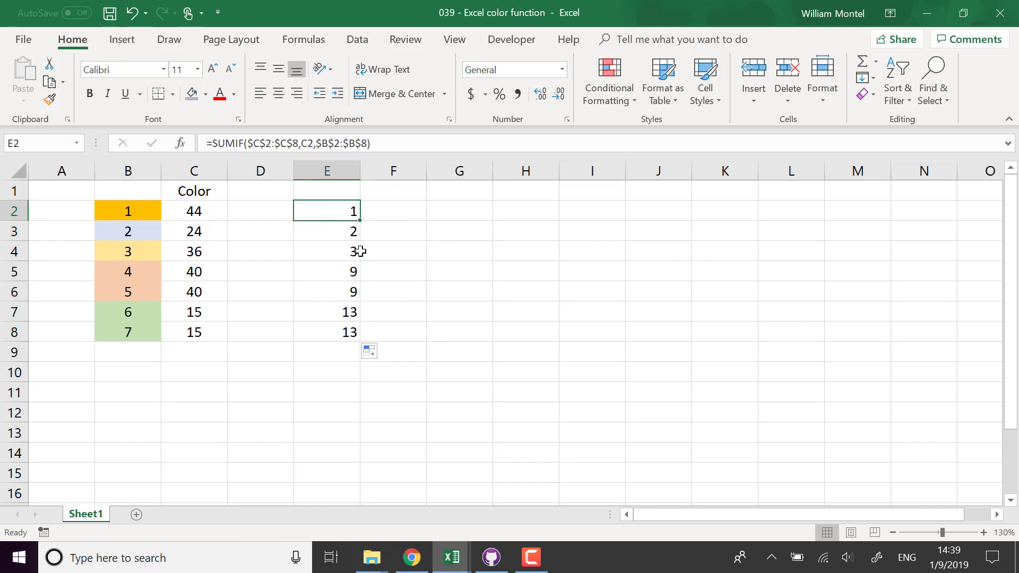
pyautogui.doubleClick(342, 273)
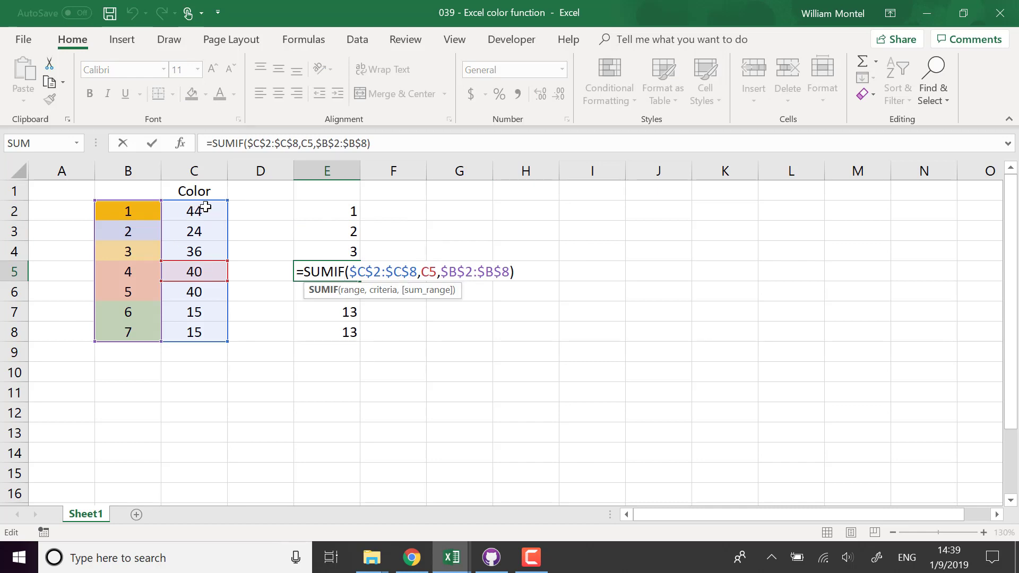
pyautogui.click(428, 271)
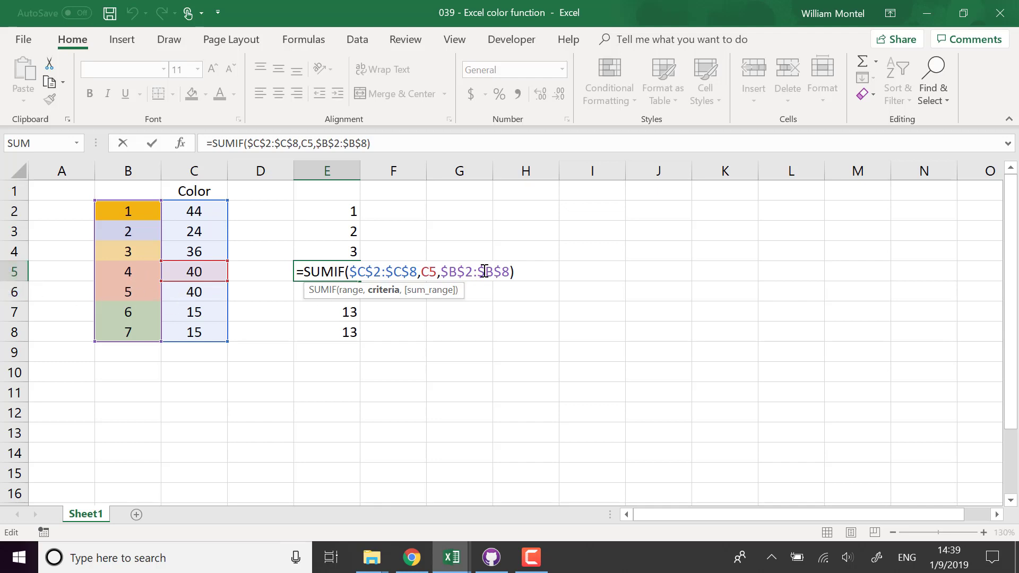
pyautogui.press('Return')
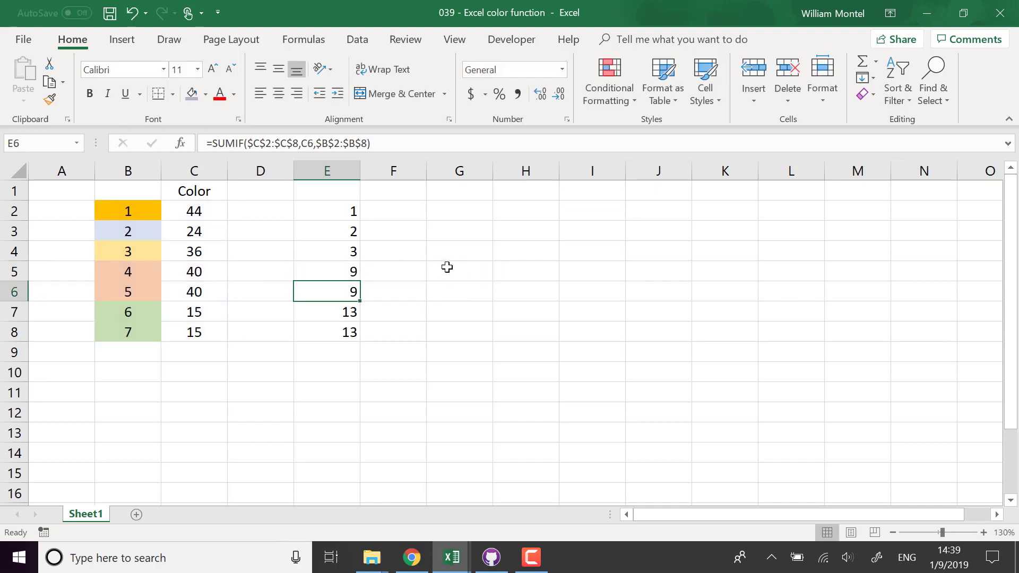
pyautogui.click(347, 272)
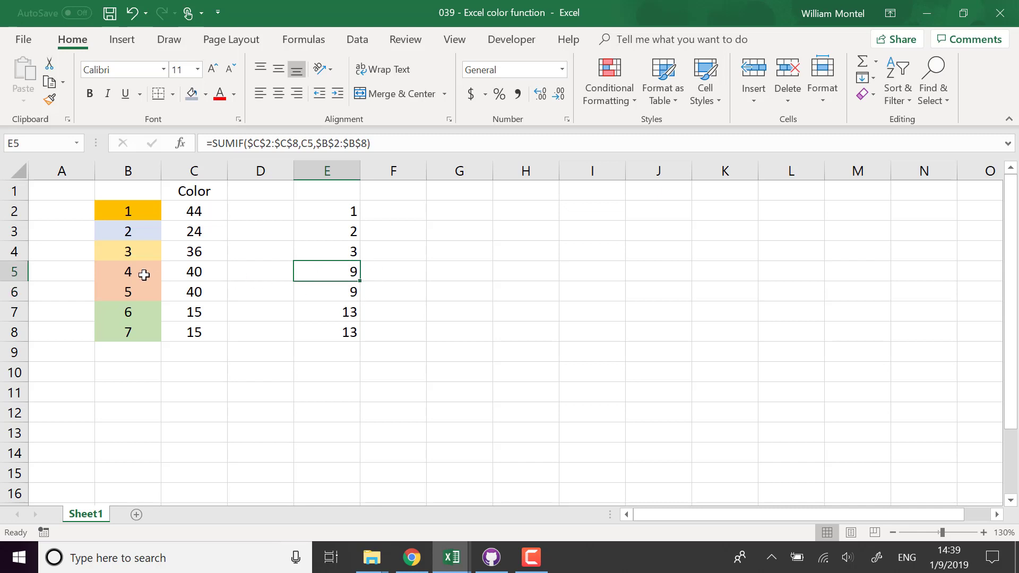
pyautogui.moveTo(137, 273); pyautogui.dragTo(132, 333)
pyautogui.click(348, 313)
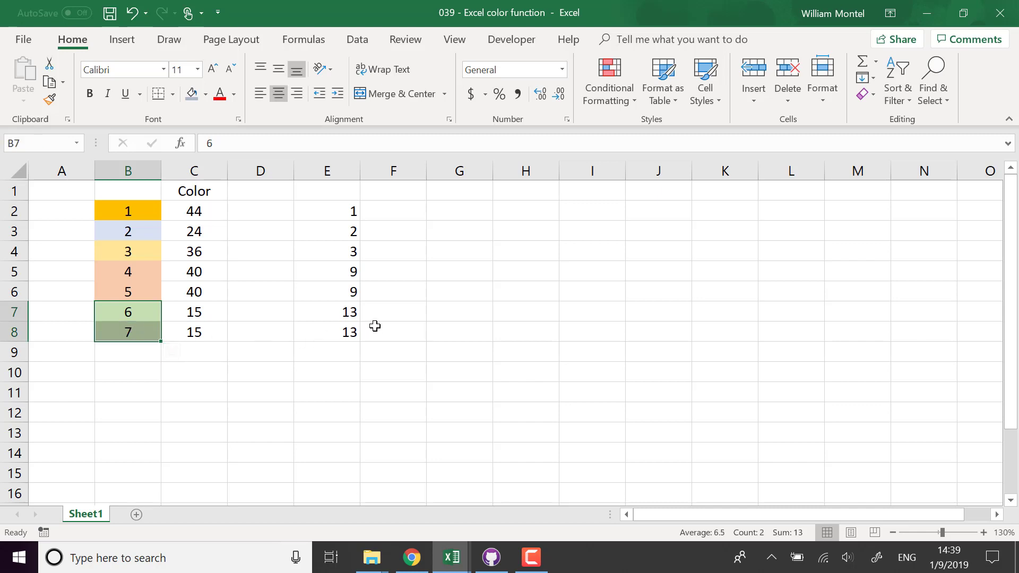
pyautogui.click(391, 297)
pyautogui.click(351, 210)
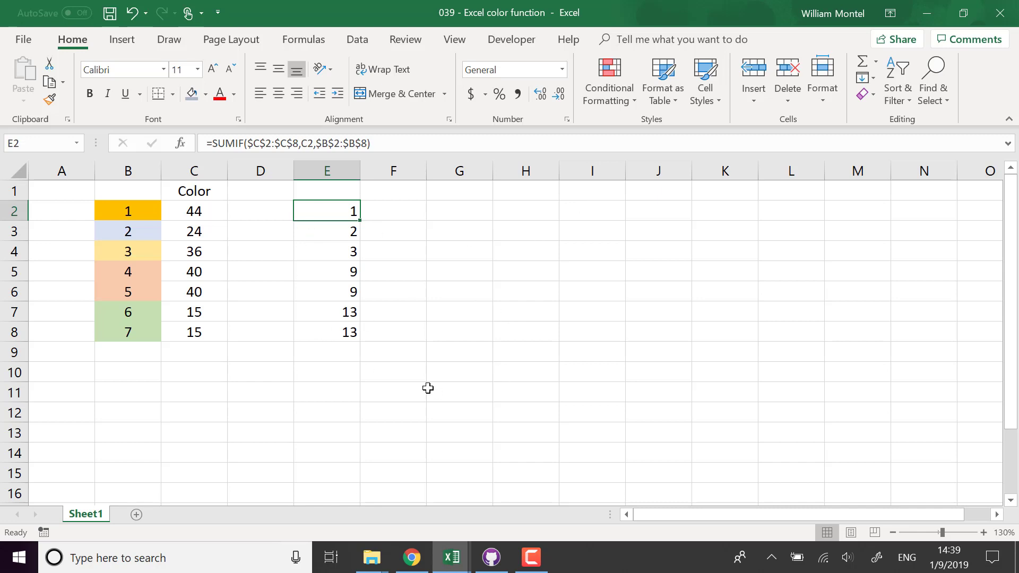
# - Review the C2 and E2 formulas, then enter the heading 'sum by color' in E1
pyautogui.click(199, 210)
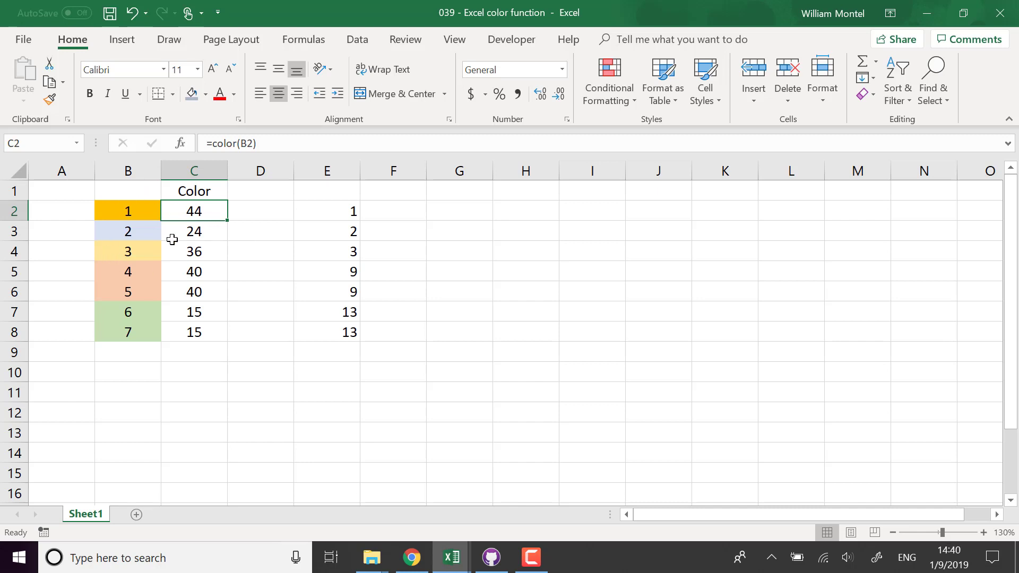
pyautogui.moveTo(212, 326); pyautogui.dragTo(195, 212)
pyautogui.click(354, 210)
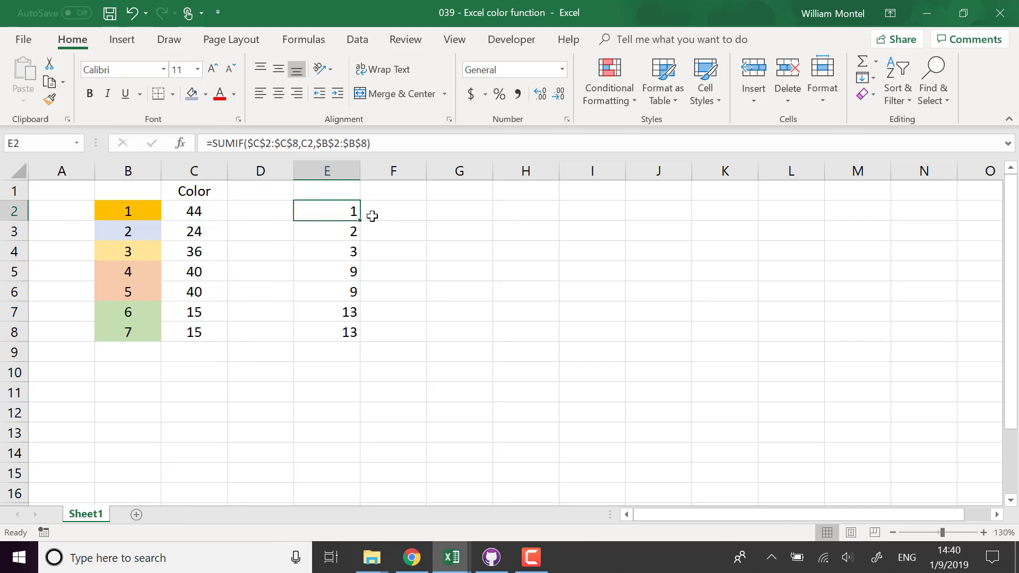
pyautogui.click(347, 194)
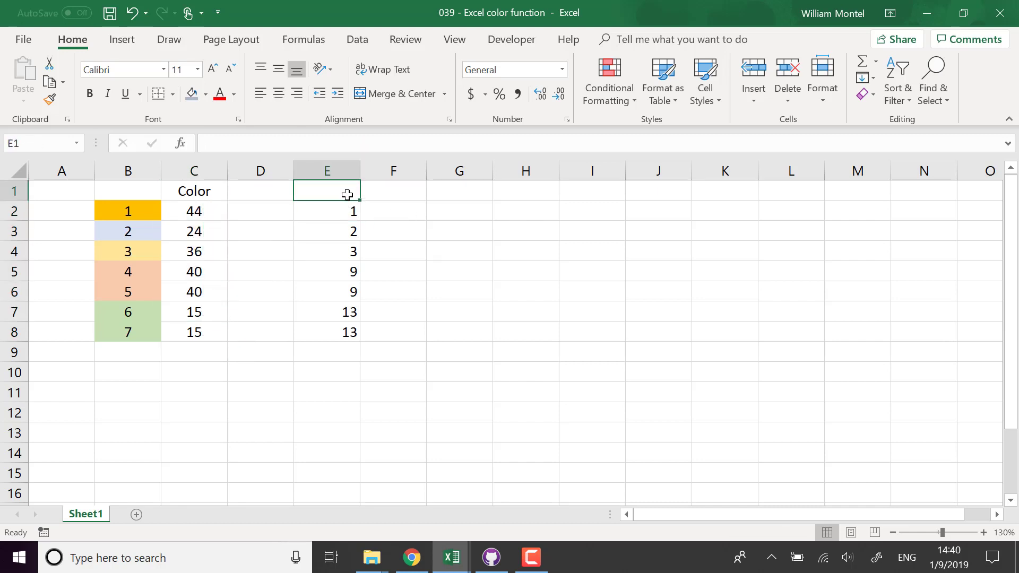
pyautogui.write('sum')
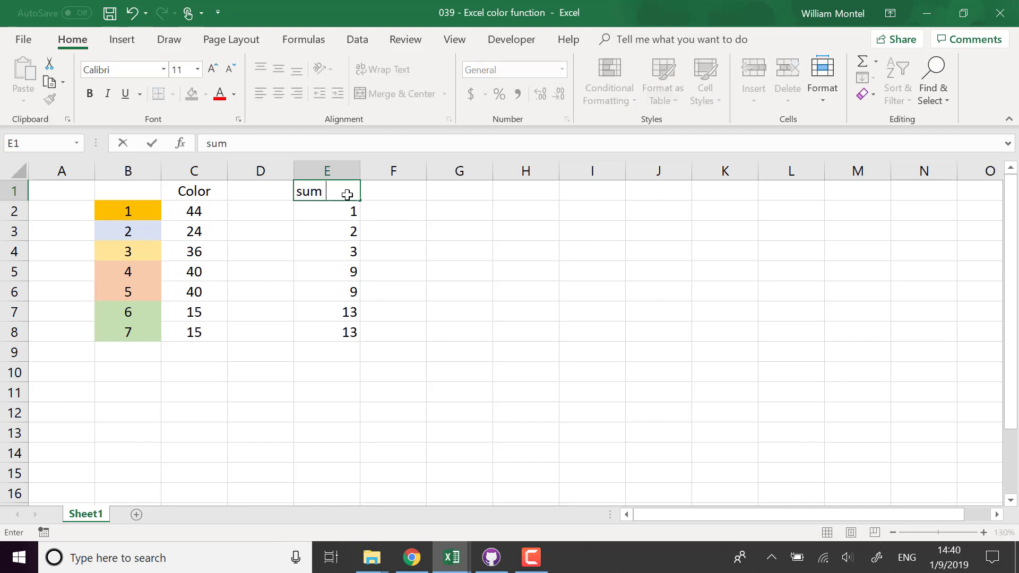
pyautogui.write(' by color')
pyautogui.press('Return')
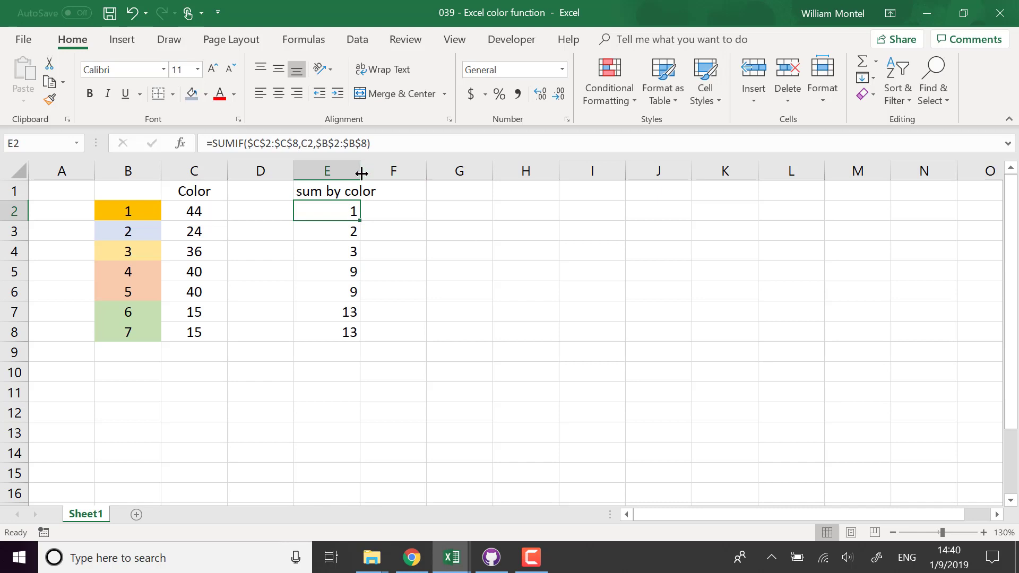
# - Widen column E to fit the heading and centre its contents
pyautogui.moveTo(360, 171); pyautogui.dragTo(389, 171)
pyautogui.moveTo(341, 171); pyautogui.dragTo(358, 146)
pyautogui.click(279, 94)
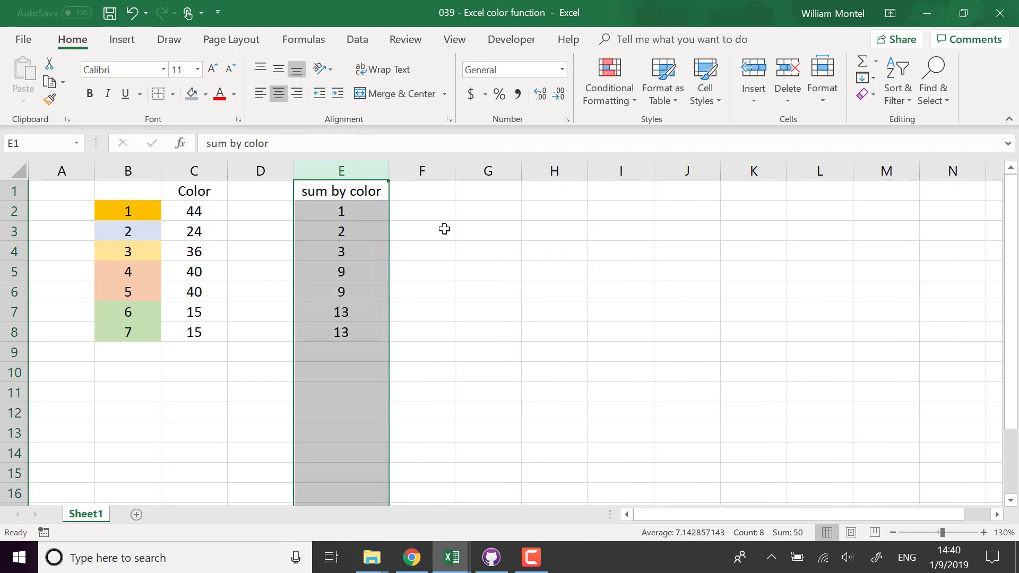
pyautogui.click(193, 209)
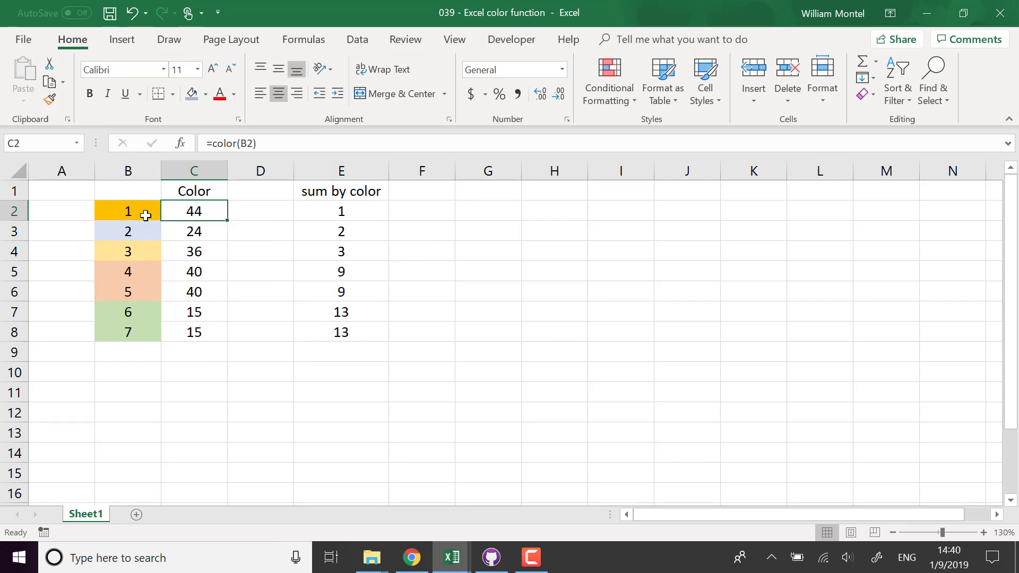
pyautogui.click(235, 99)
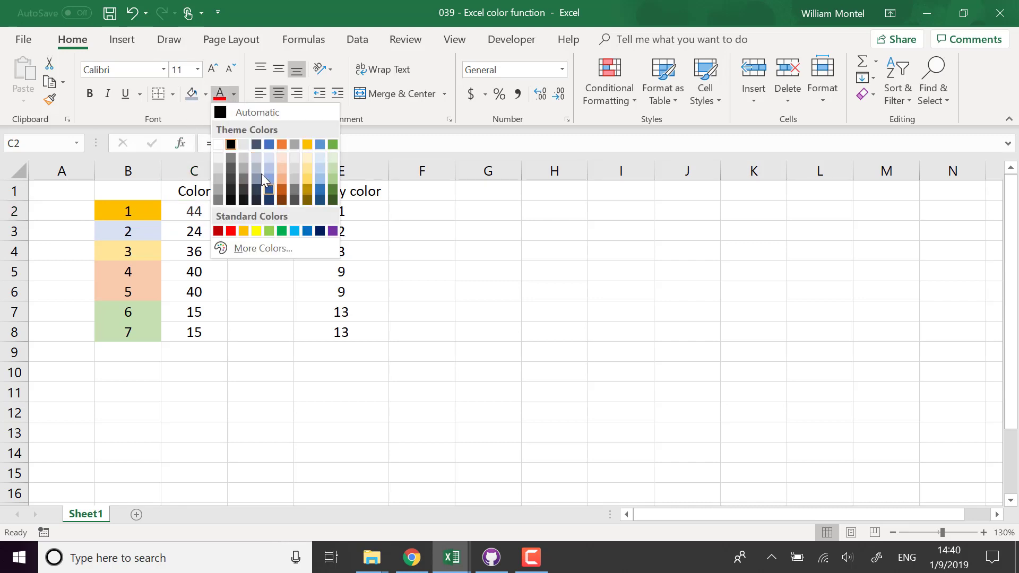
pyautogui.press('Escape')
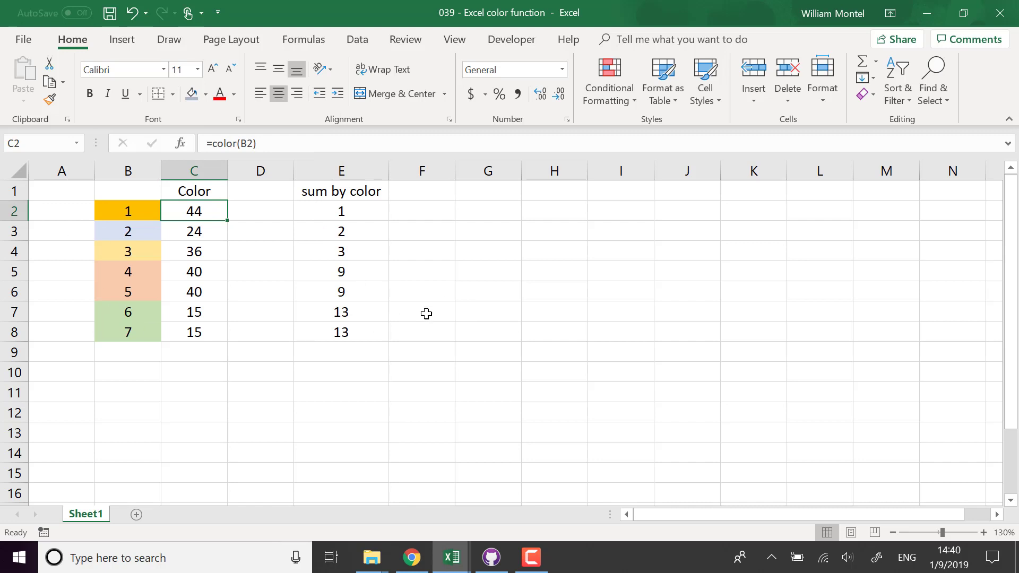
pyautogui.click(553, 305)
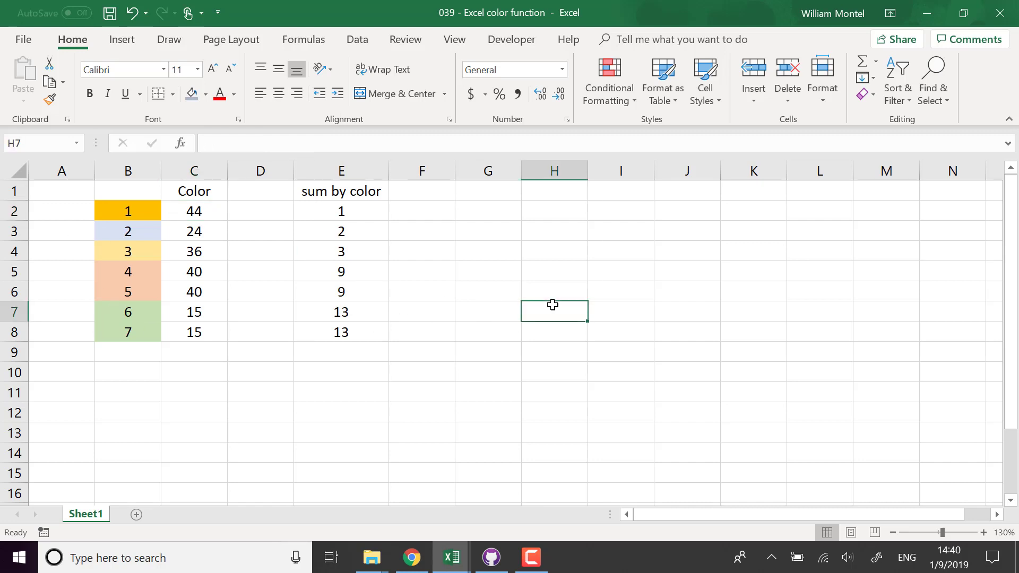